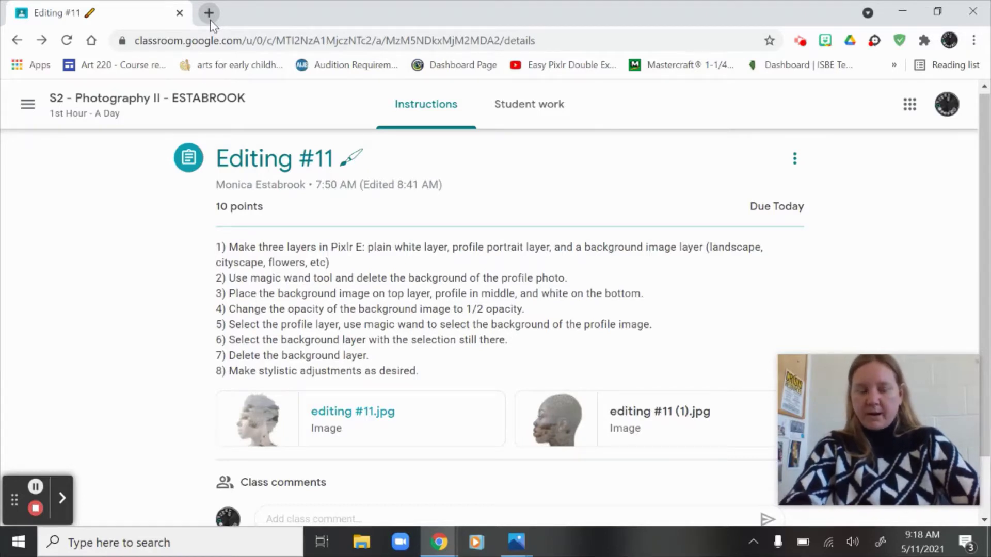
Search Google Images for "profile portrait photo" in a new browser tab.
left_click(210, 19)
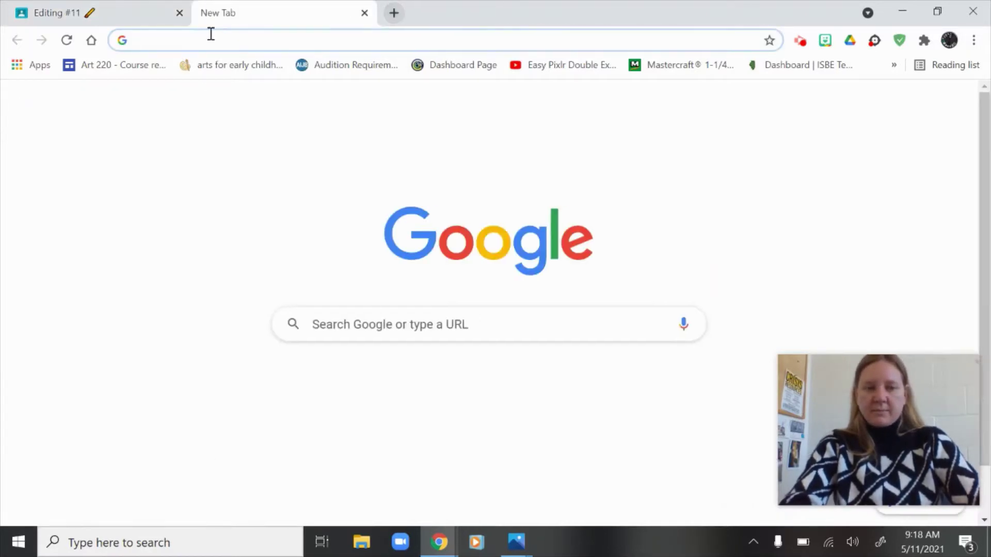
left_click(210, 41)
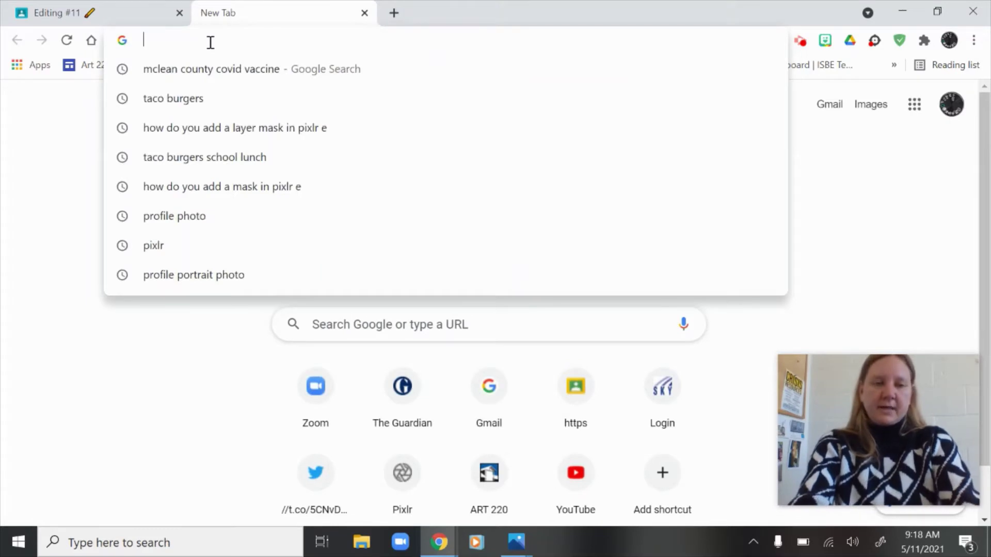
type("pro")
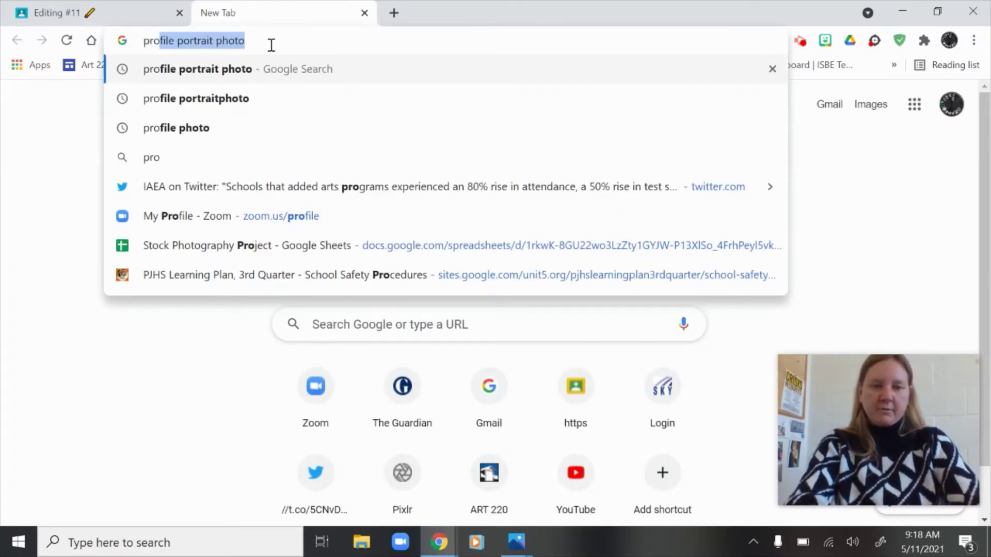
key("Right")
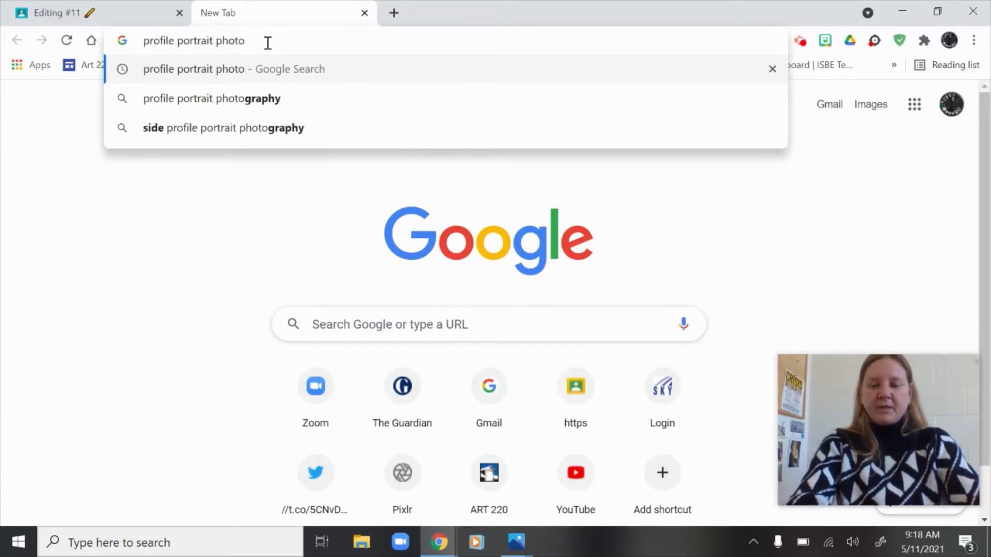
key("Return")
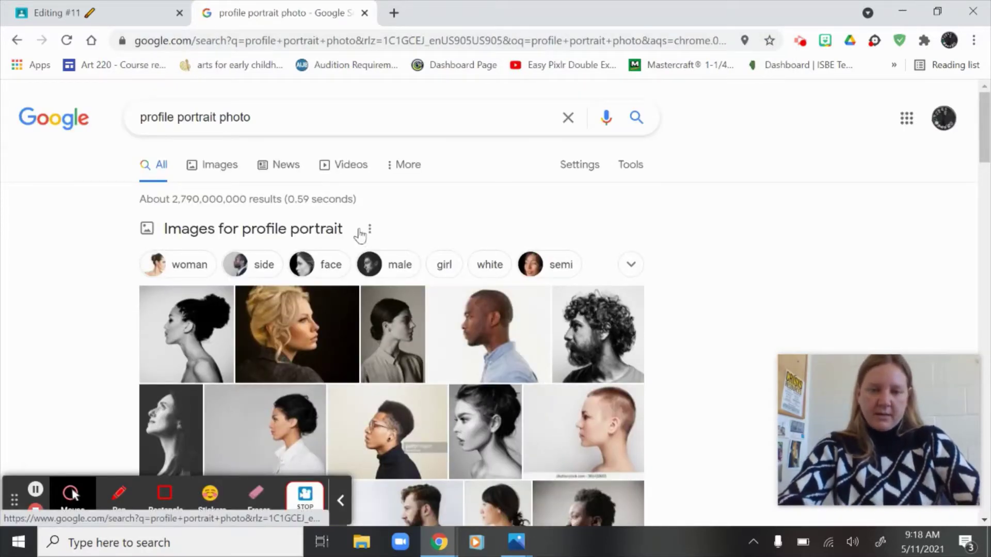
left_click(204, 169)
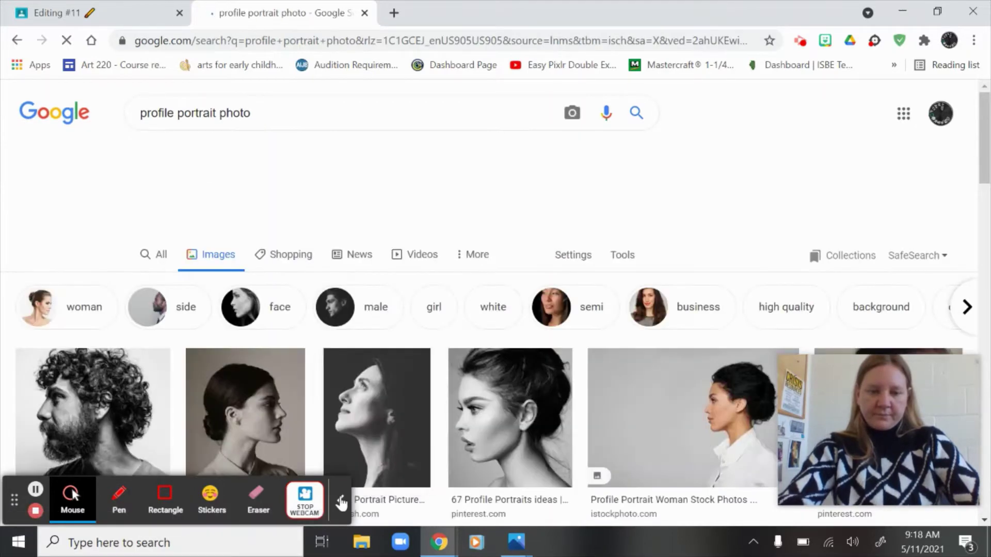
left_click(341, 500)
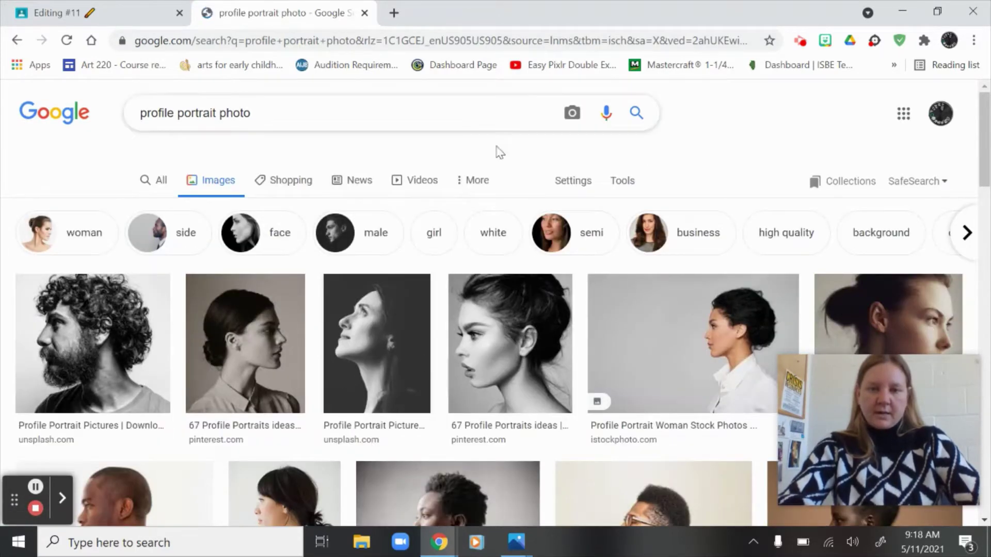
Filter the profile portrait image results to the Large size.
left_click(631, 183)
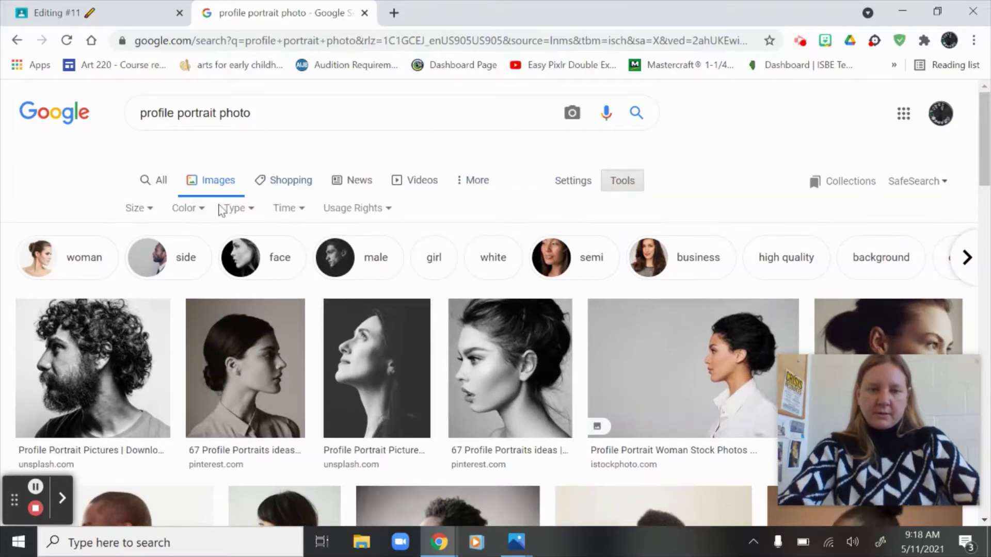
left_click(149, 212)
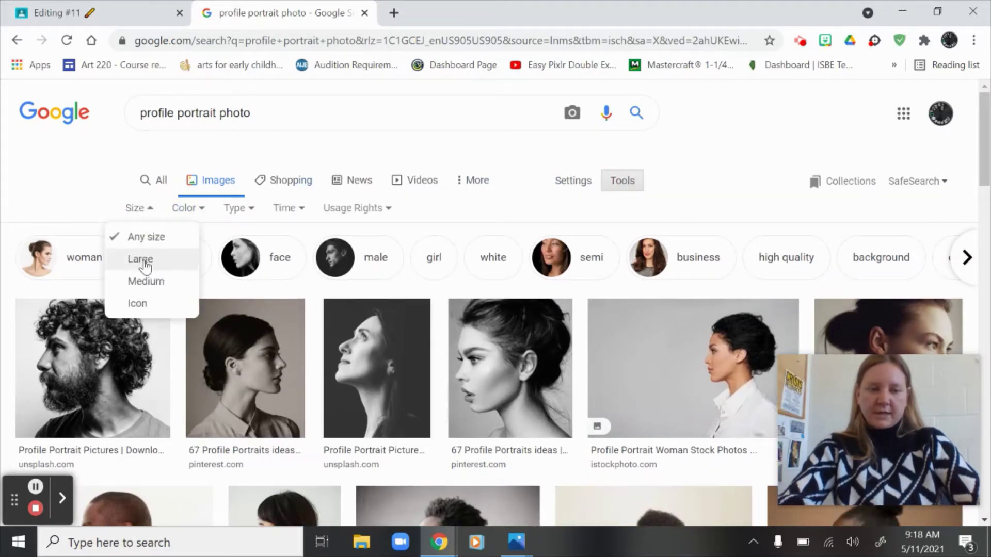
left_click(146, 266)
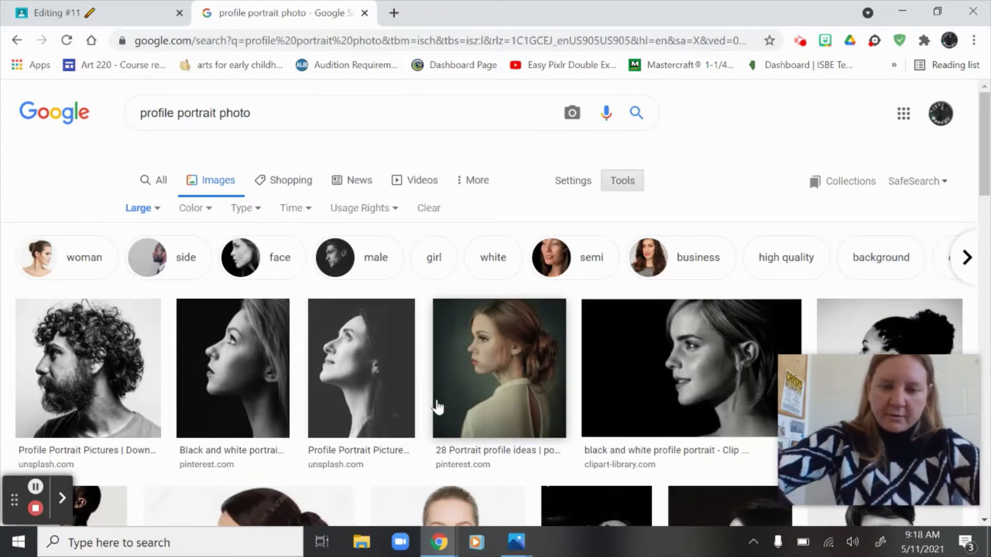
Find the black-and-white profile photo of a woman with a shaved head in the results and open its preview.
scroll(438, 406, "down", 2)
scroll(436, 407, "down", 2)
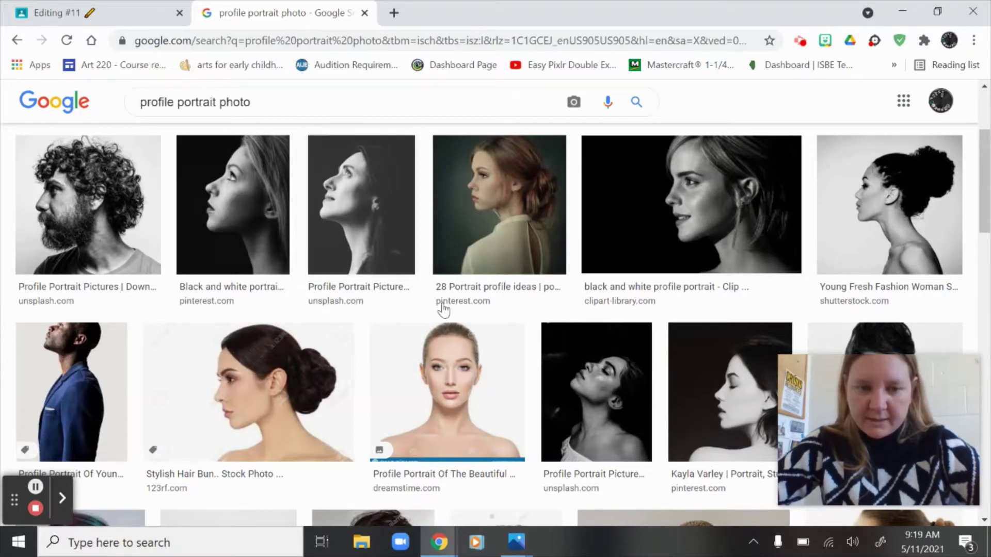
scroll(452, 379, "down", 2)
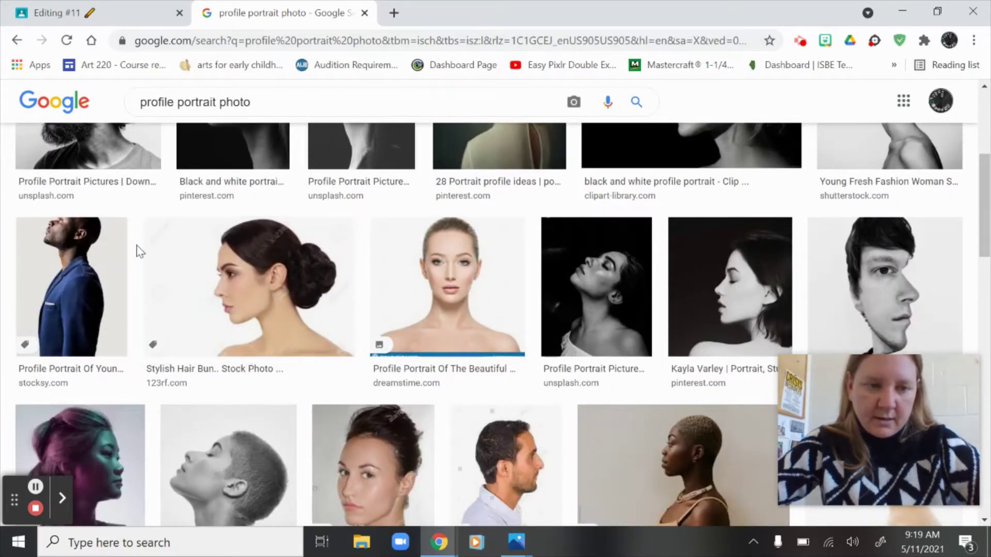
scroll(136, 248, "down", 3)
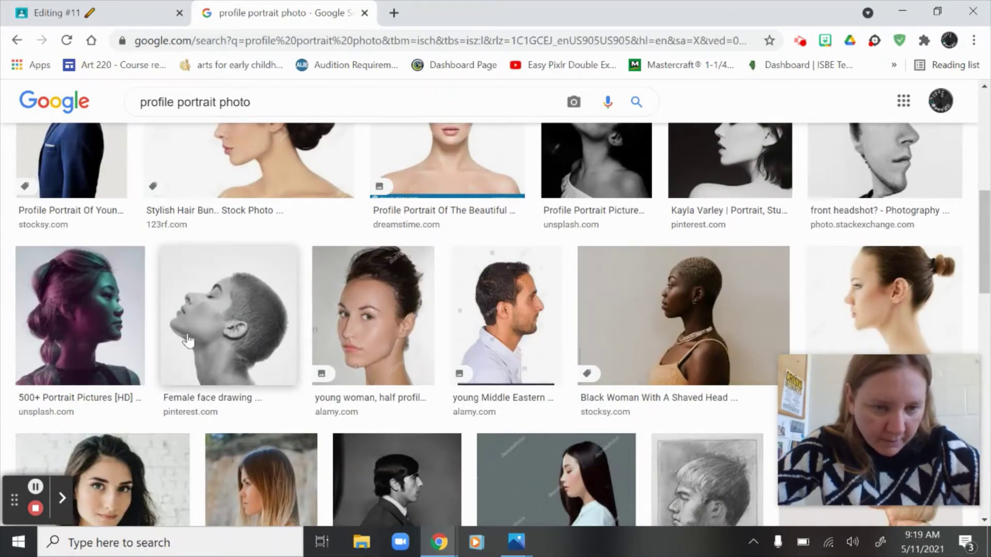
left_click(230, 319)
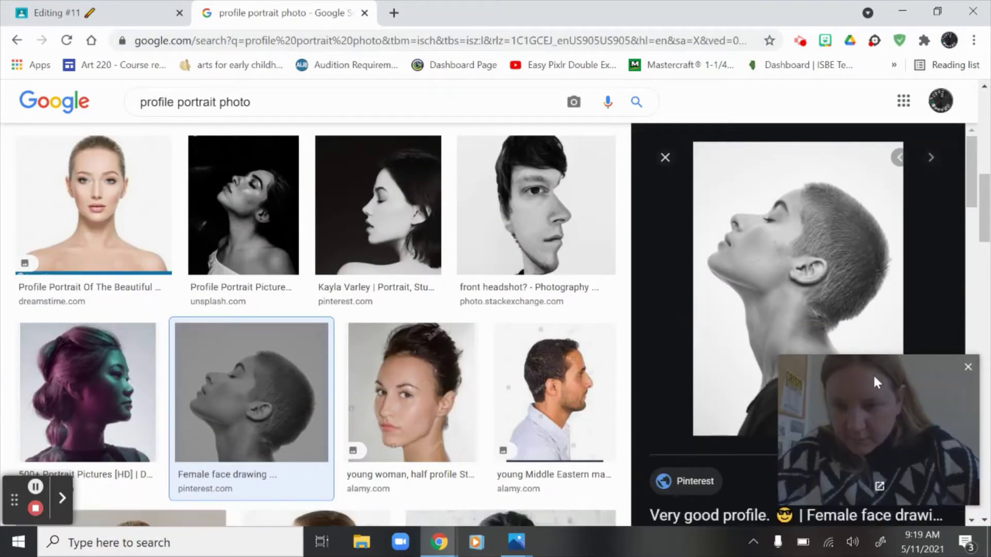
Save the previewed profile portrait to the Desktop as a JPEG image named "tutorial edit 11".
left_click_drag(872, 374, 437, 361)
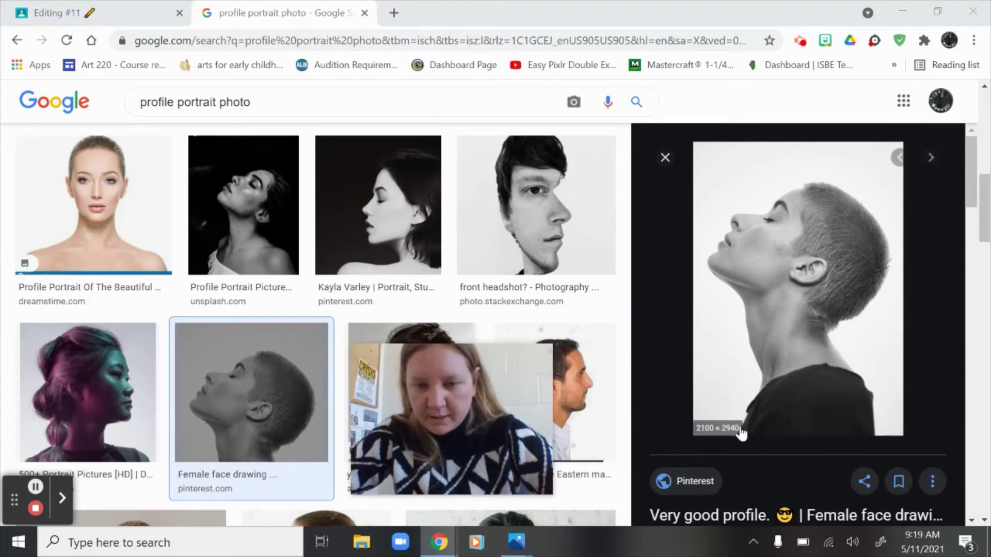
right_click(751, 290)
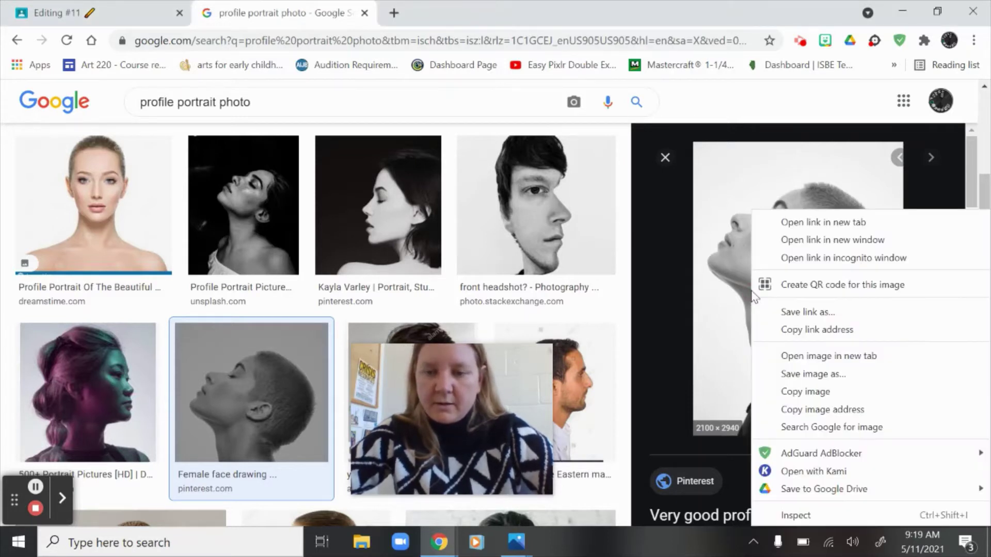
left_click(773, 371)
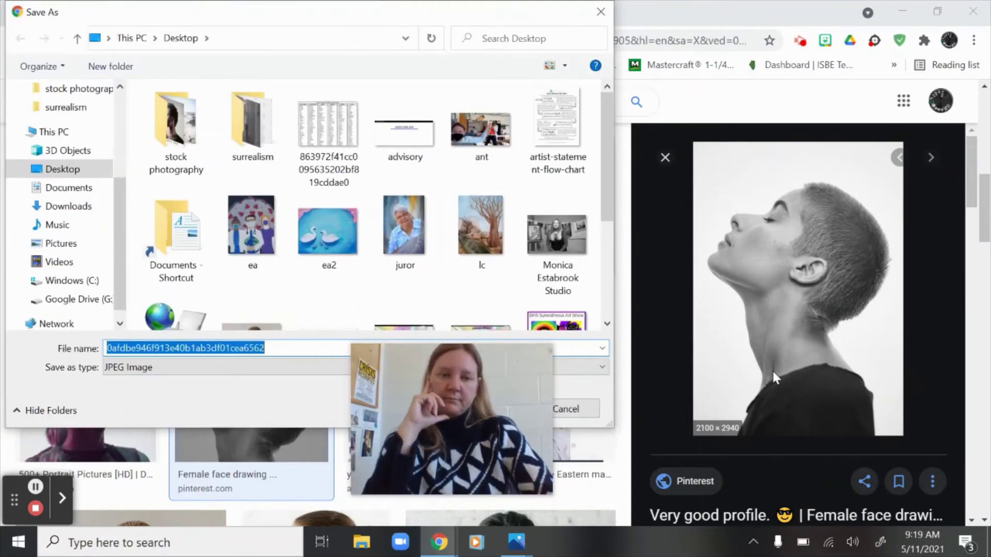
left_click(78, 174)
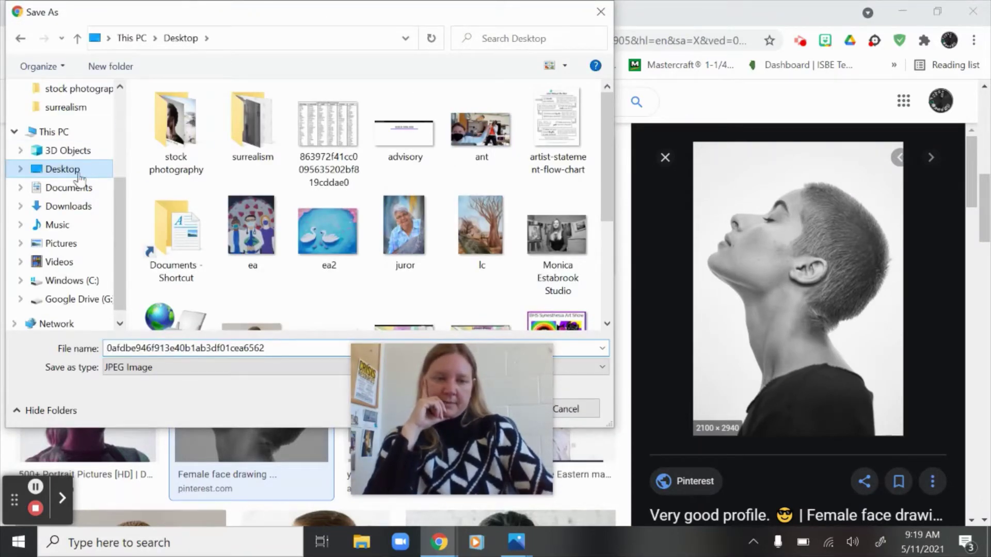
left_click_drag(482, 364, 881, 58)
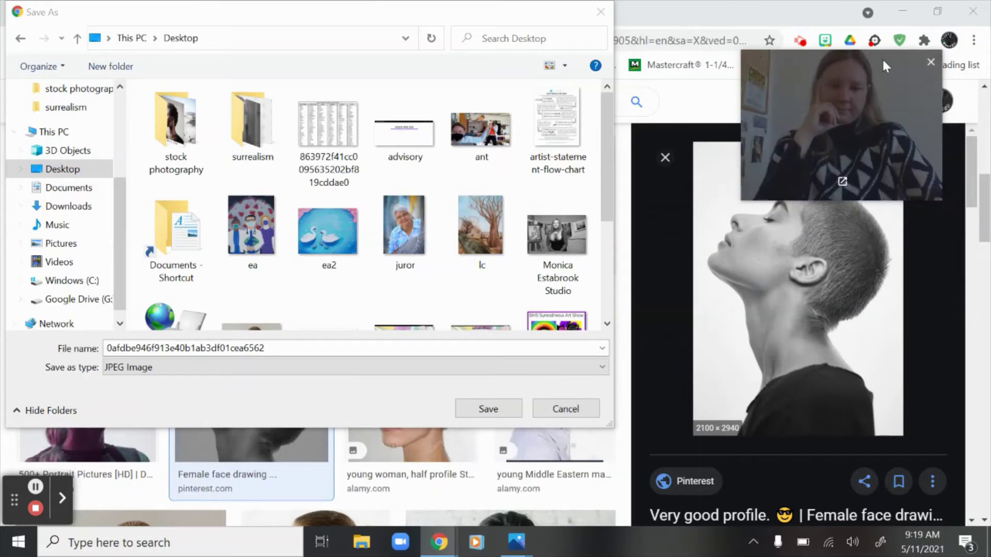
left_click(279, 348)
double_click(279, 348)
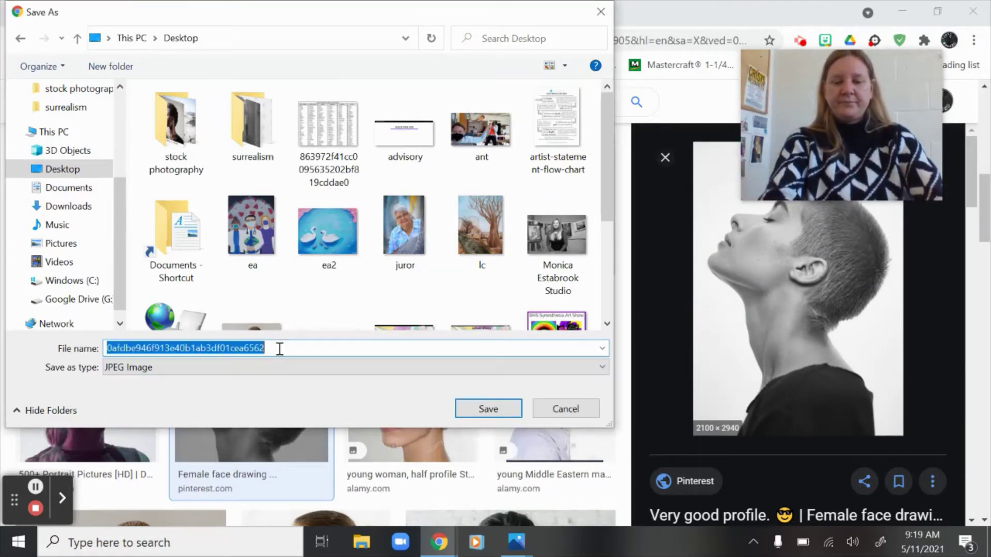
type("tutoria")
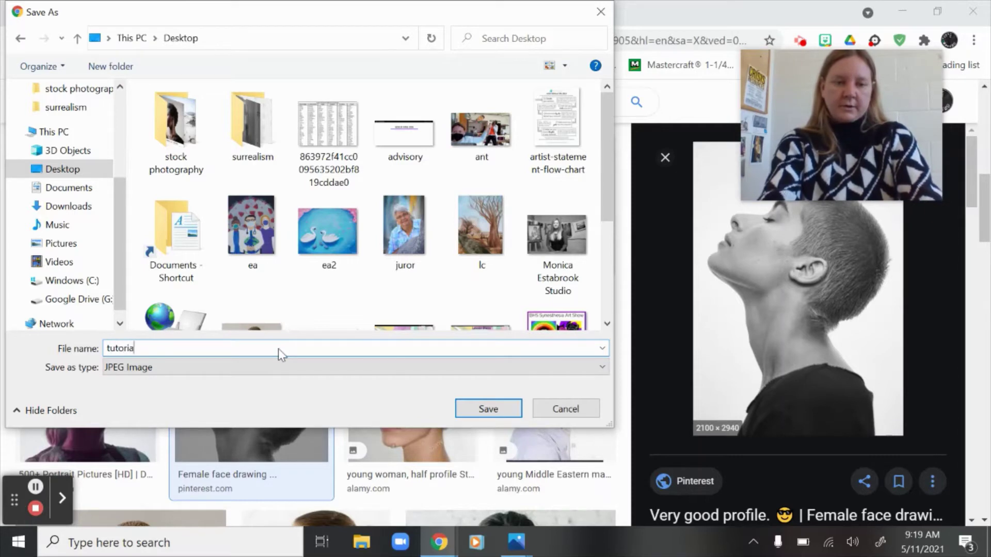
type("l edit 11")
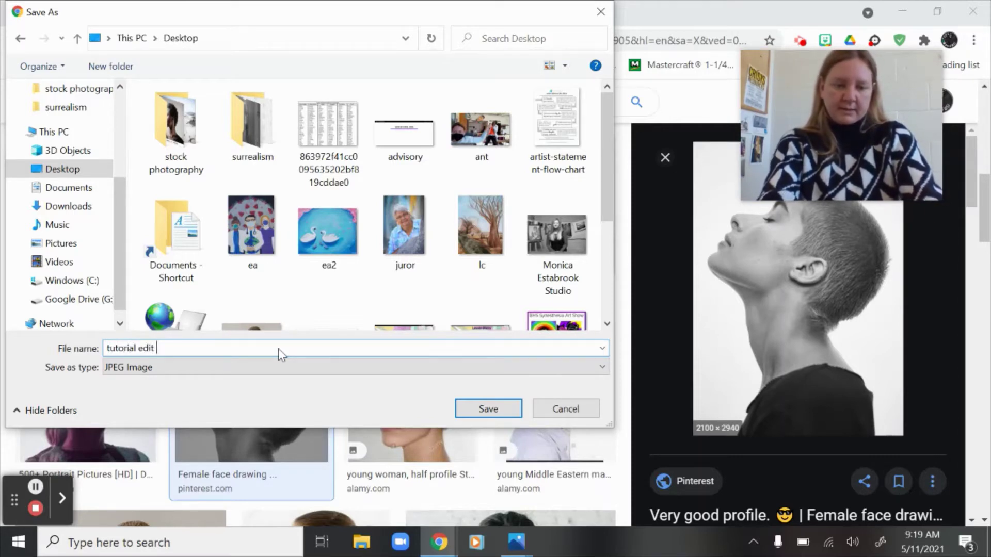
key("Return")
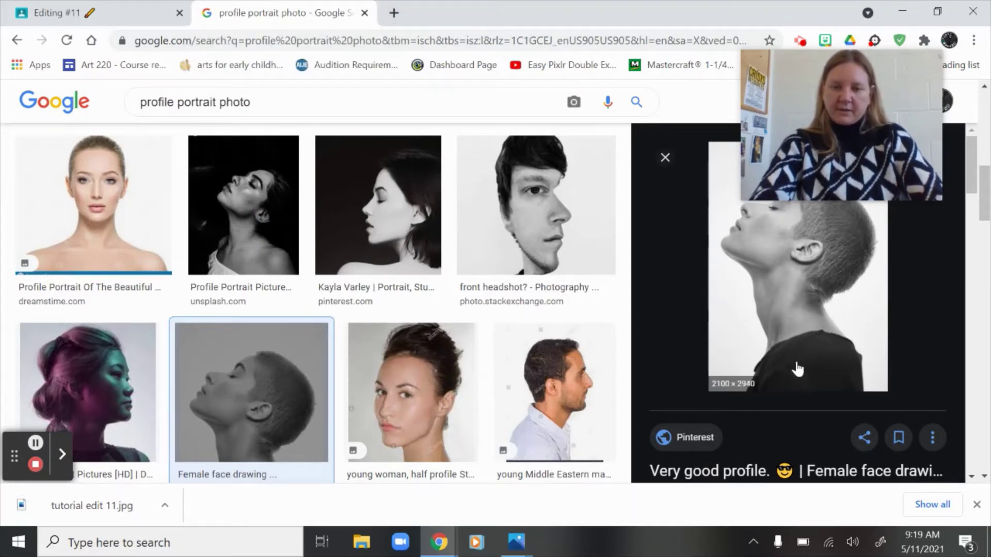
Open the mother·land portfolio page of the fat camera website in a new browser tab.
left_click(395, 13)
left_click(380, 40)
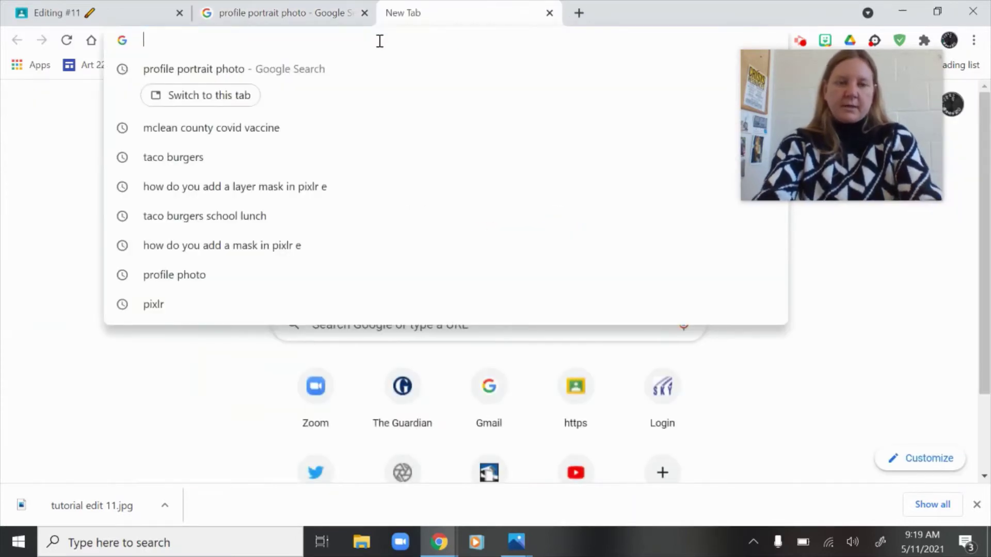
type("m")
key("Return")
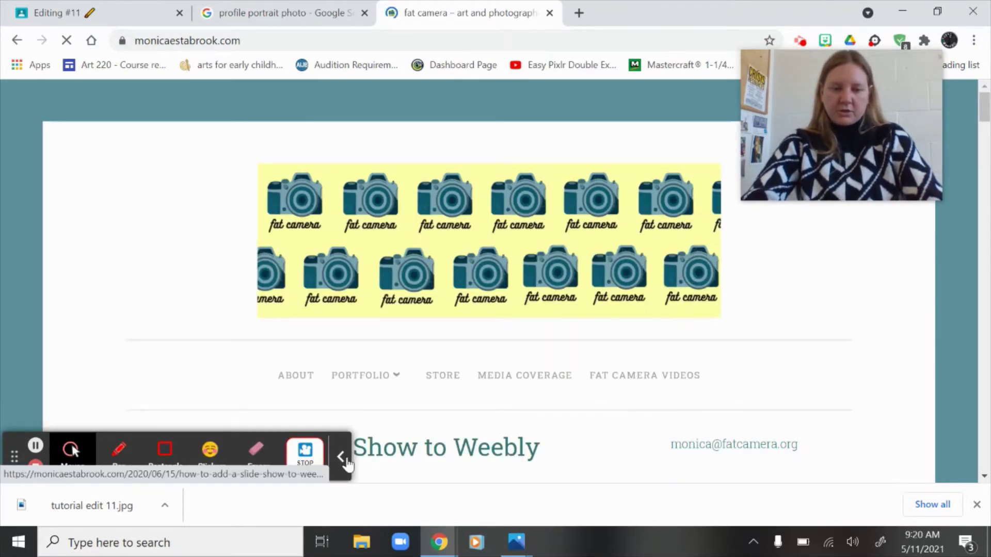
left_click(341, 456)
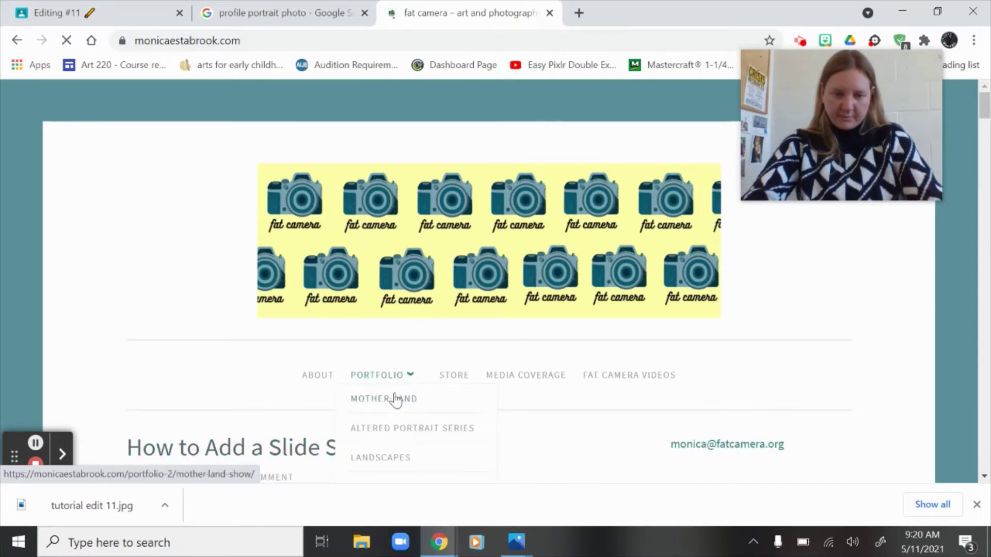
left_click(395, 399)
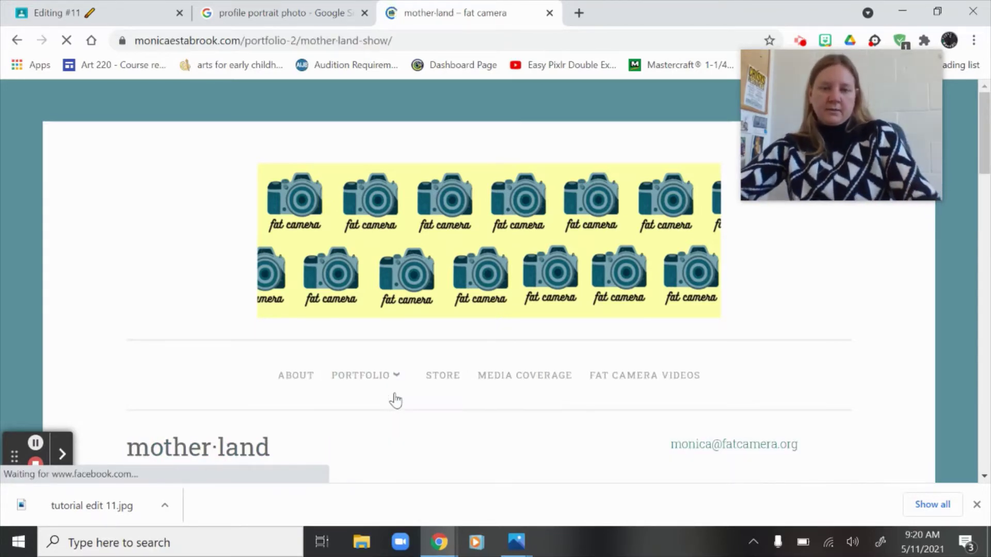
Save the Michigan Pine photograph from the portfolio page to the Desktop as a JPEG under its suggested file name.
scroll(396, 401, "down", 15)
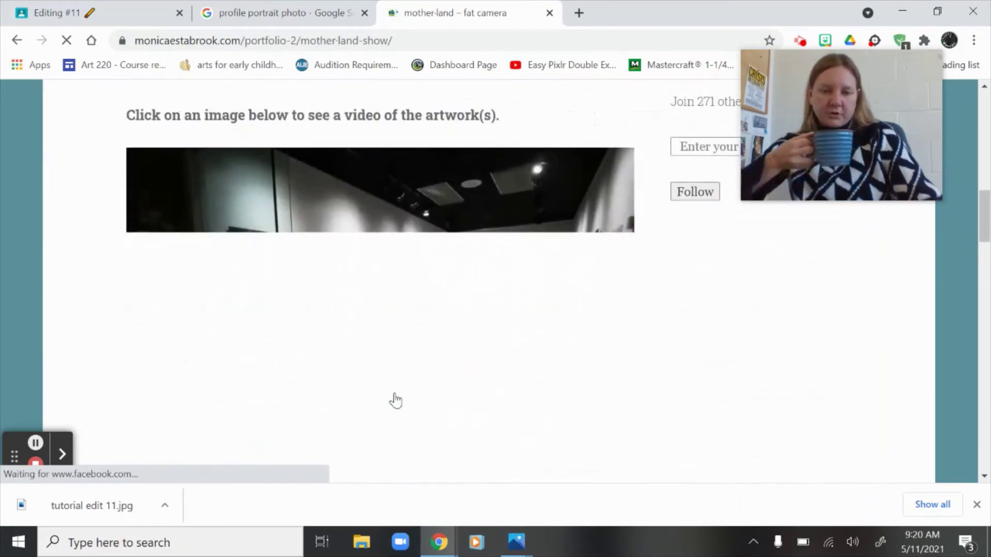
scroll(395, 400, "down", 15)
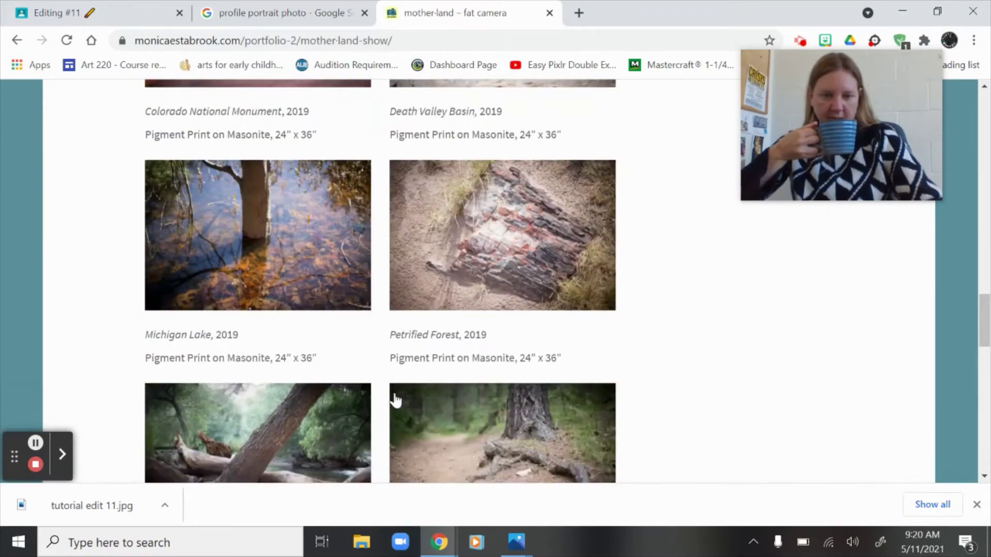
scroll(395, 401, "down", 2)
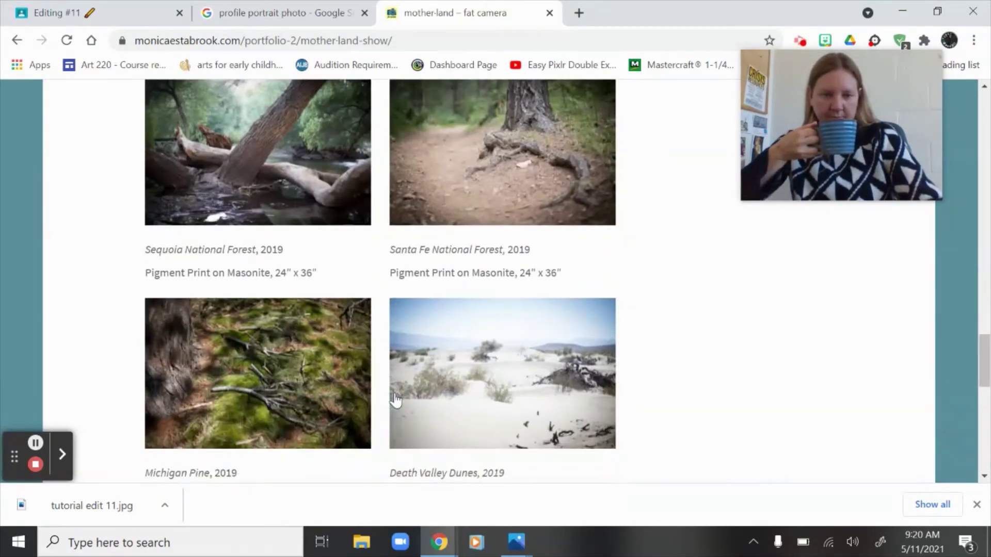
right_click(251, 392)
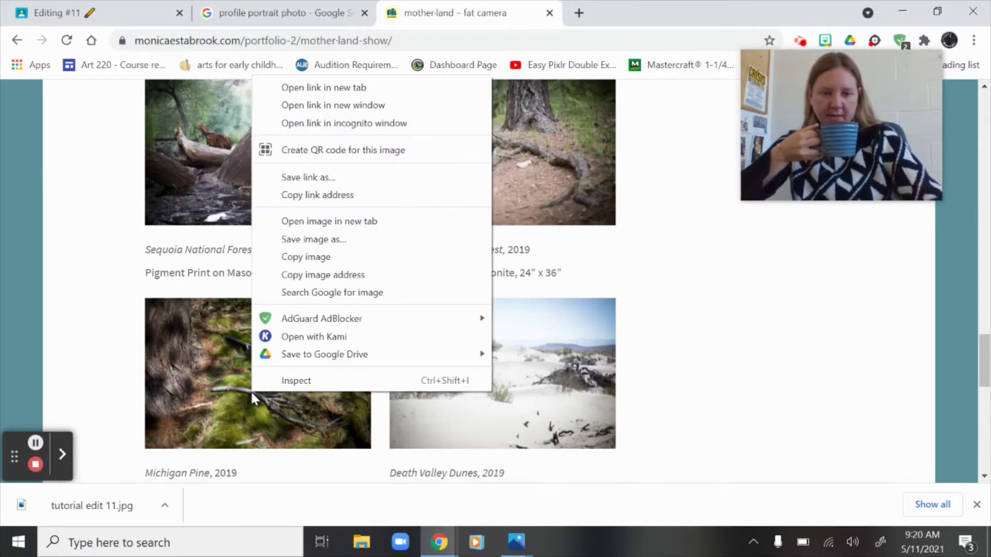
left_click(289, 240)
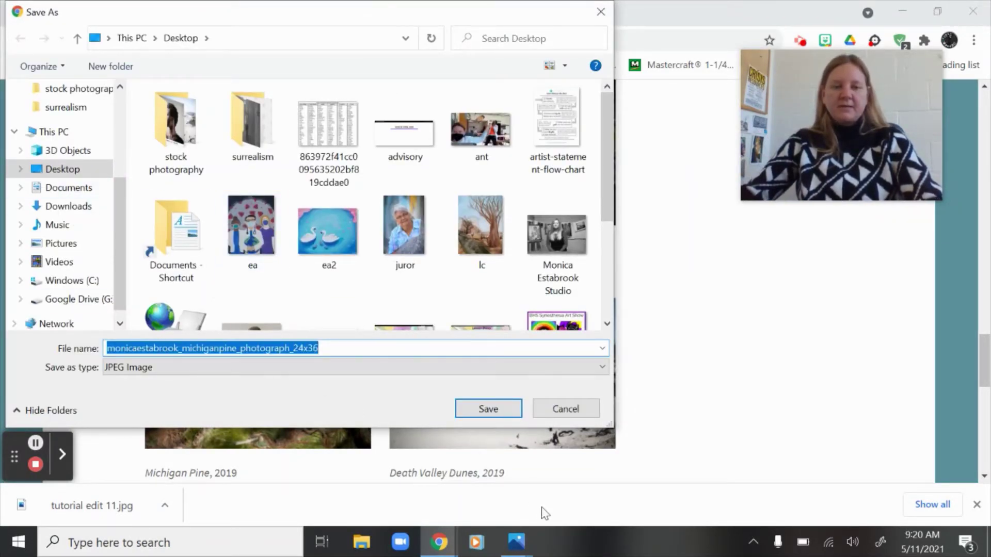
left_click(486, 410)
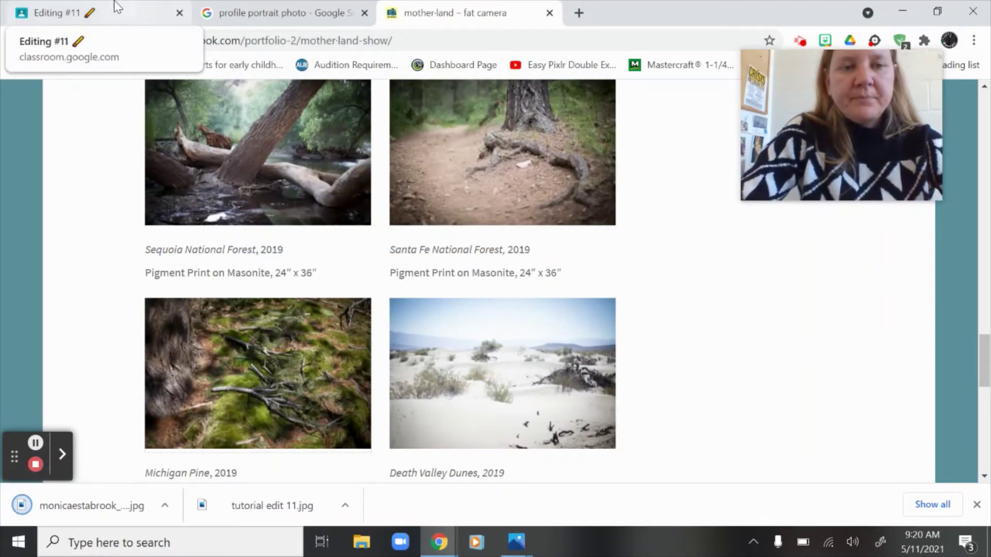
Open pixlr.com in a new browser tab and launch the Pixlr E advanced photo editor.
left_click(578, 13)
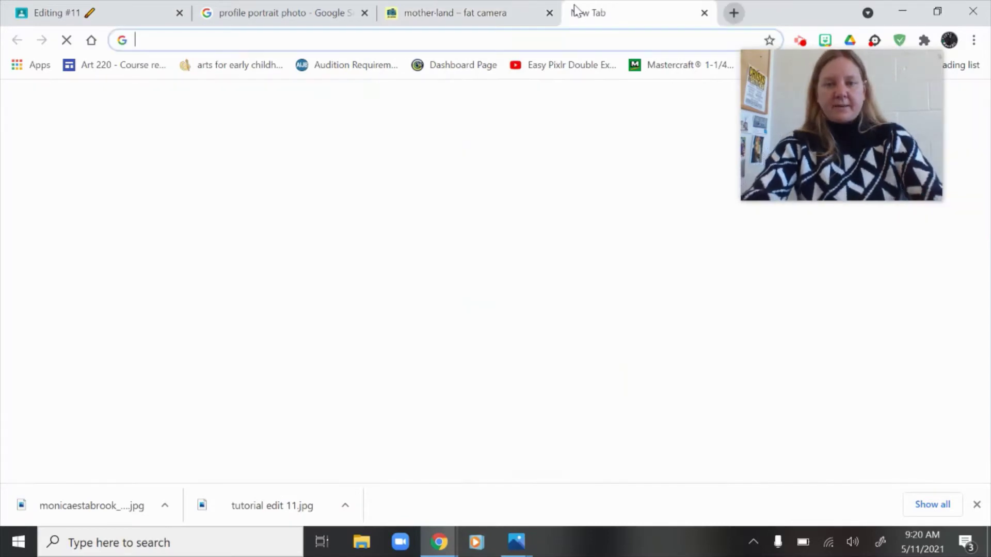
type("pi")
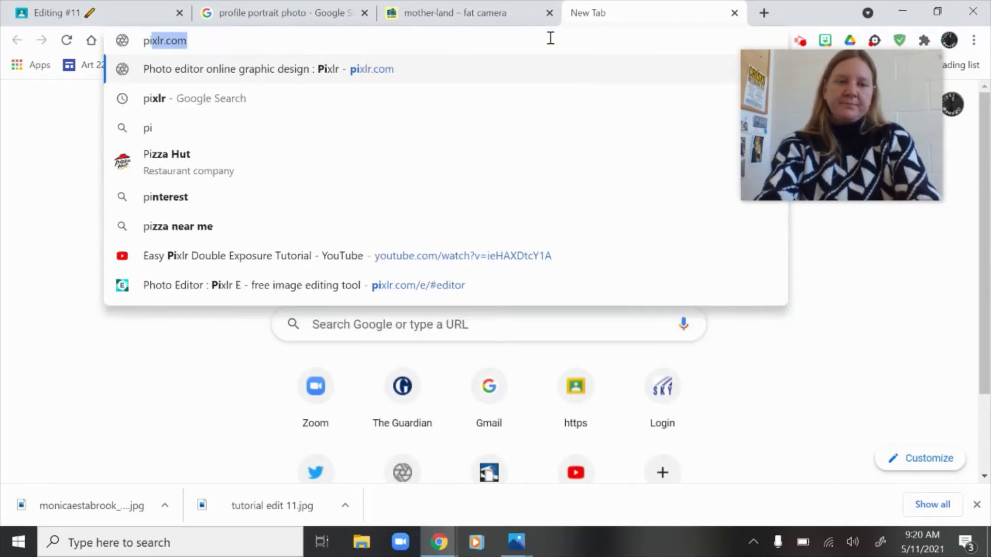
key("Return")
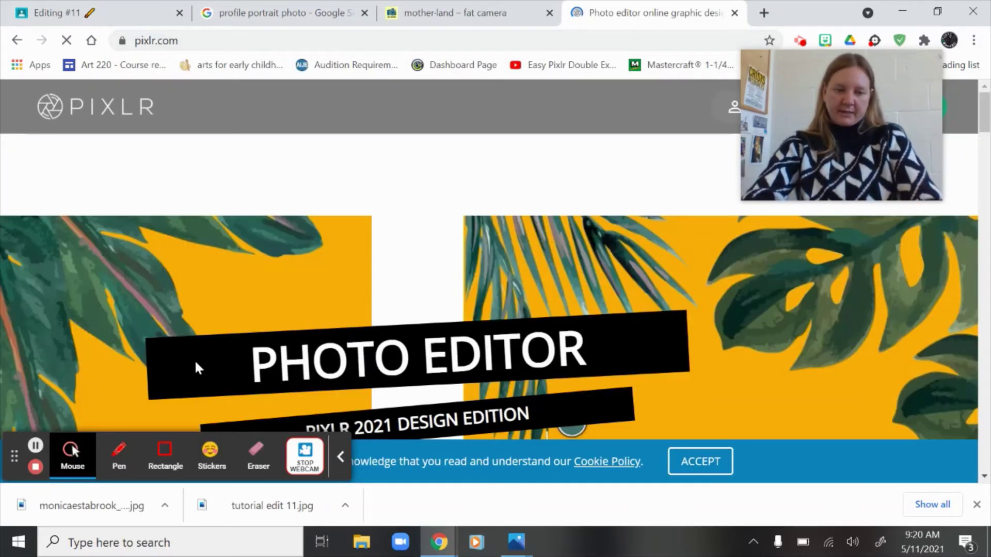
left_click(340, 456)
scroll(347, 464, "down", 2)
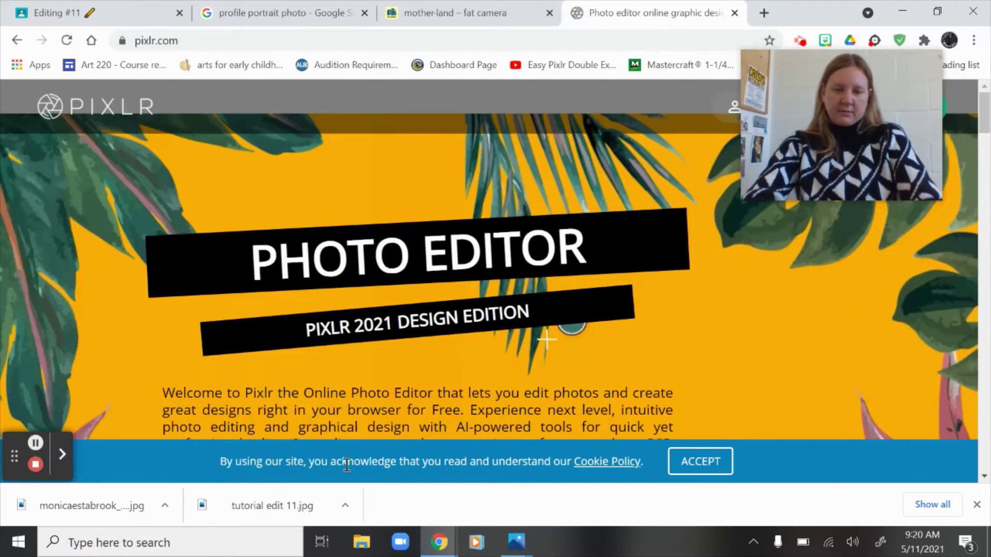
scroll(281, 318, "down", 3)
left_click(387, 396)
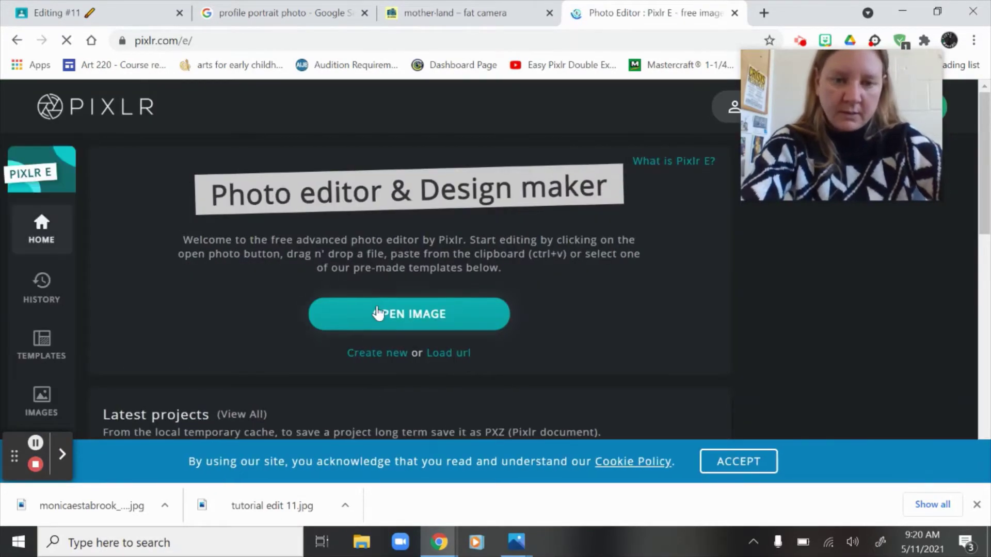
left_click(378, 311)
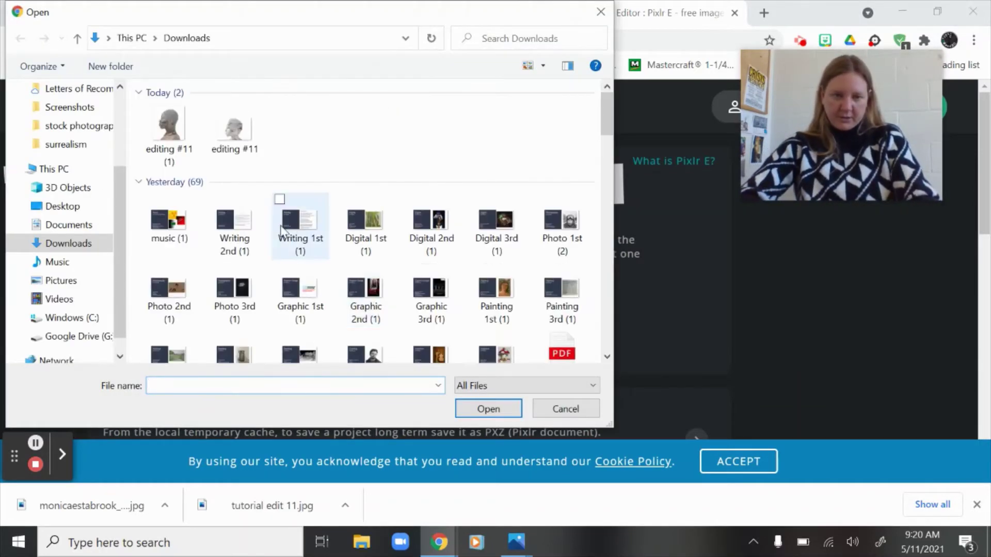
left_click(44, 212)
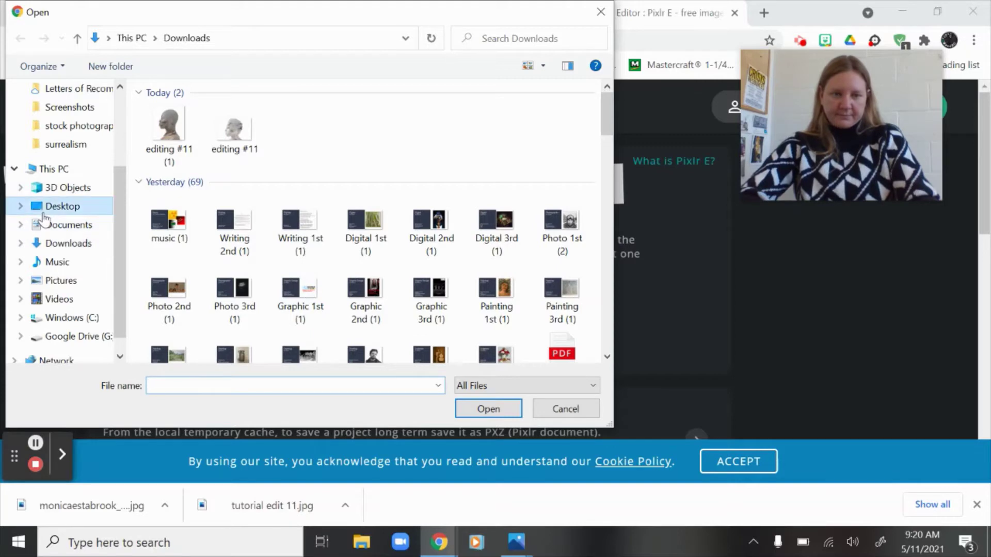
scroll(246, 217, "down", 10)
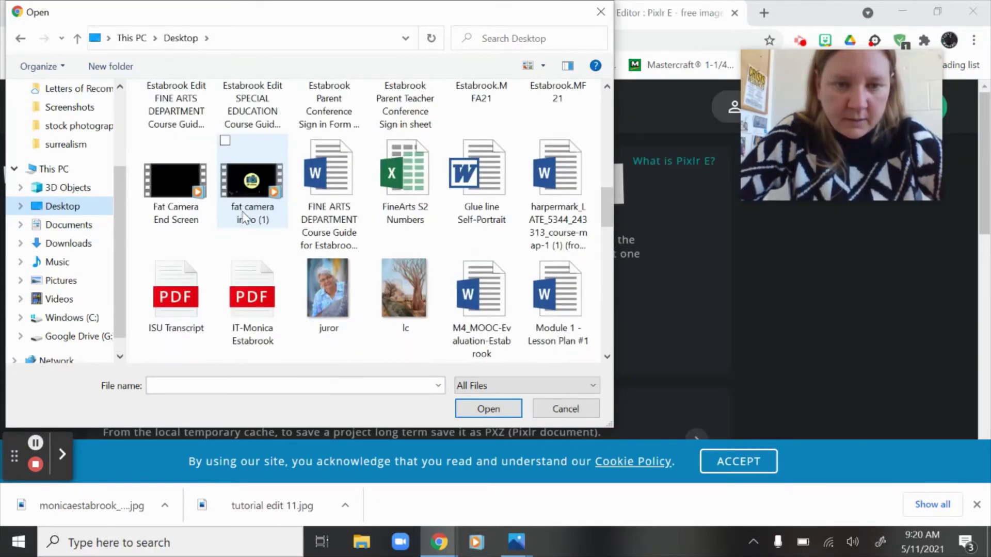
scroll(244, 217, "down", 10)
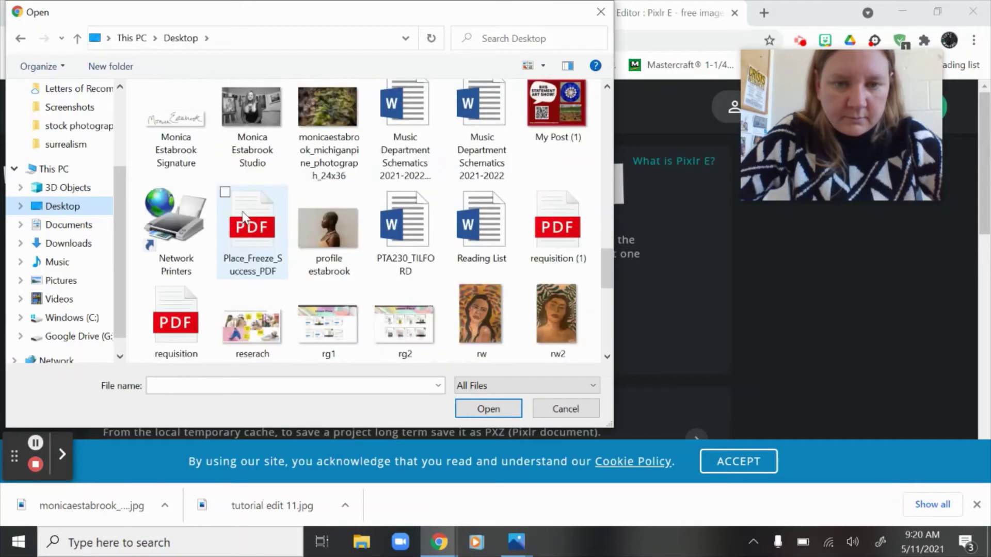
scroll(243, 217, "up", 3)
scroll(244, 216, "up", 5)
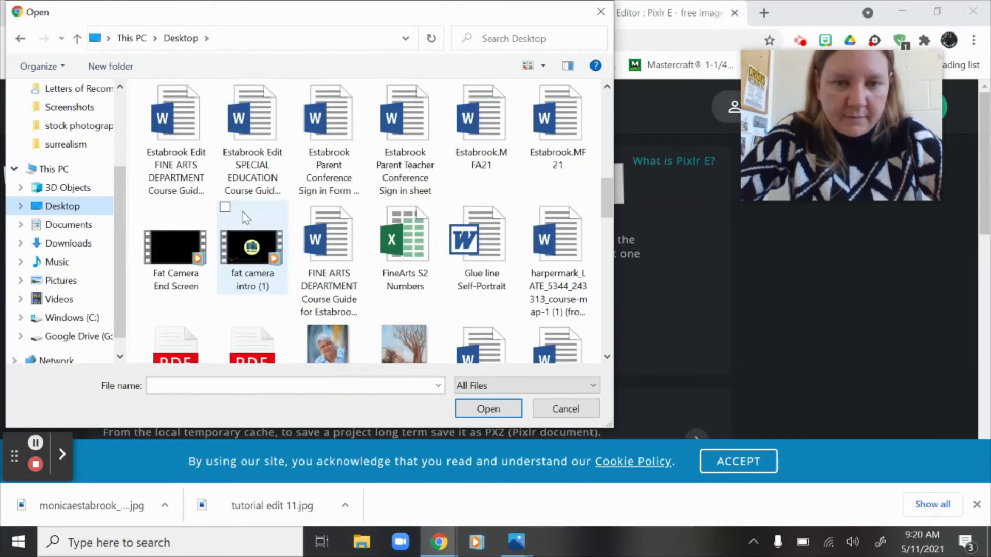
scroll(246, 217, "up", 3)
scroll(243, 217, "up", 3)
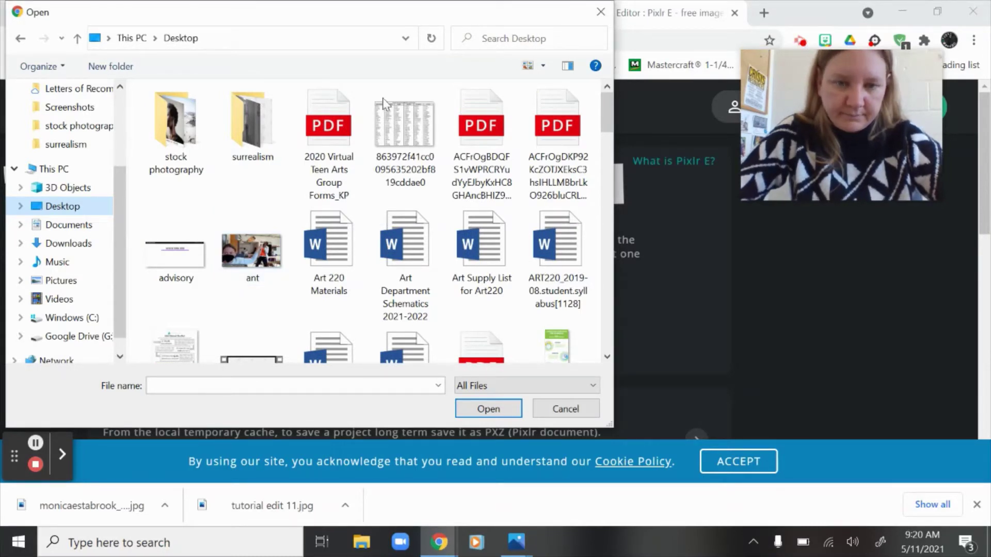
scroll(245, 192, "down", 2)
scroll(242, 185, "down", 4)
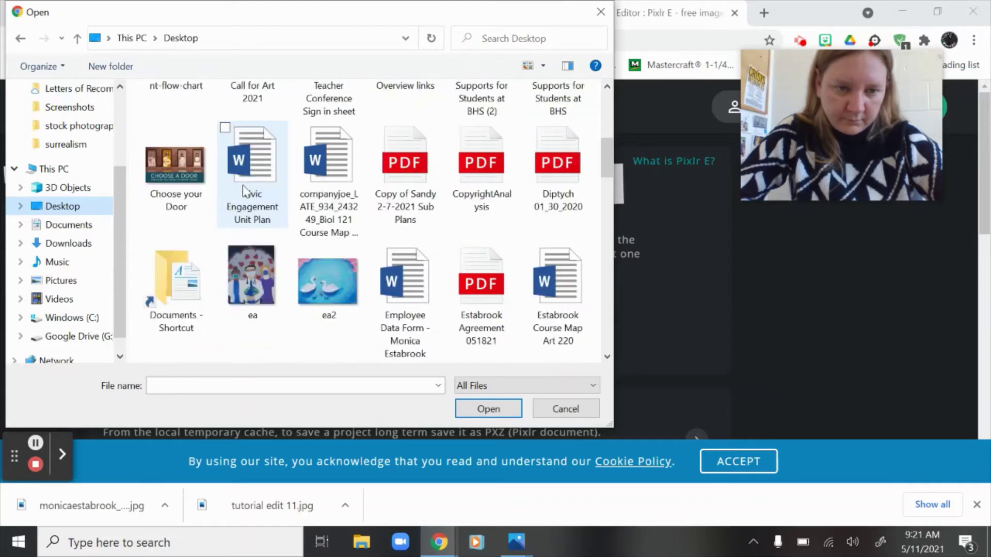
scroll(245, 192, "down", 3)
scroll(244, 192, "down", 3)
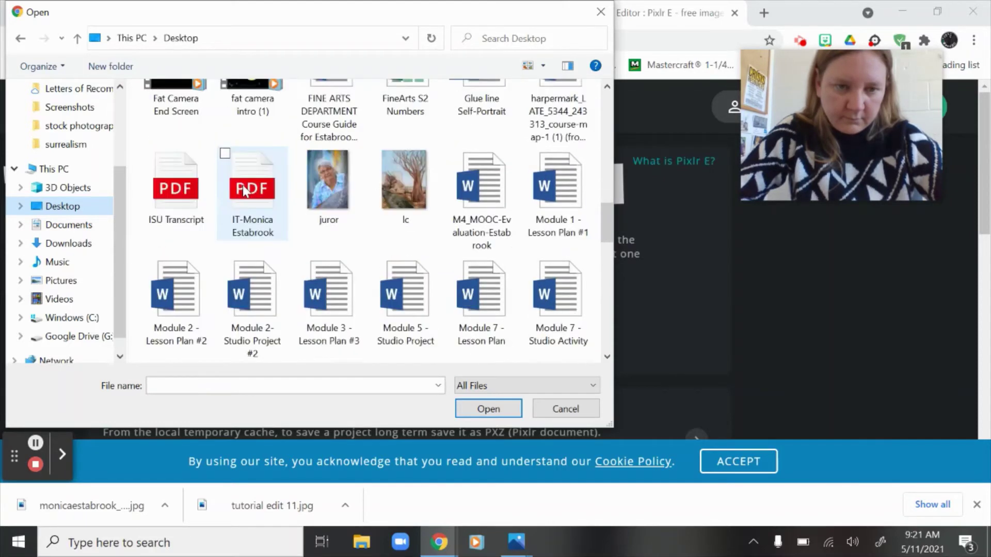
left_click(55, 246)
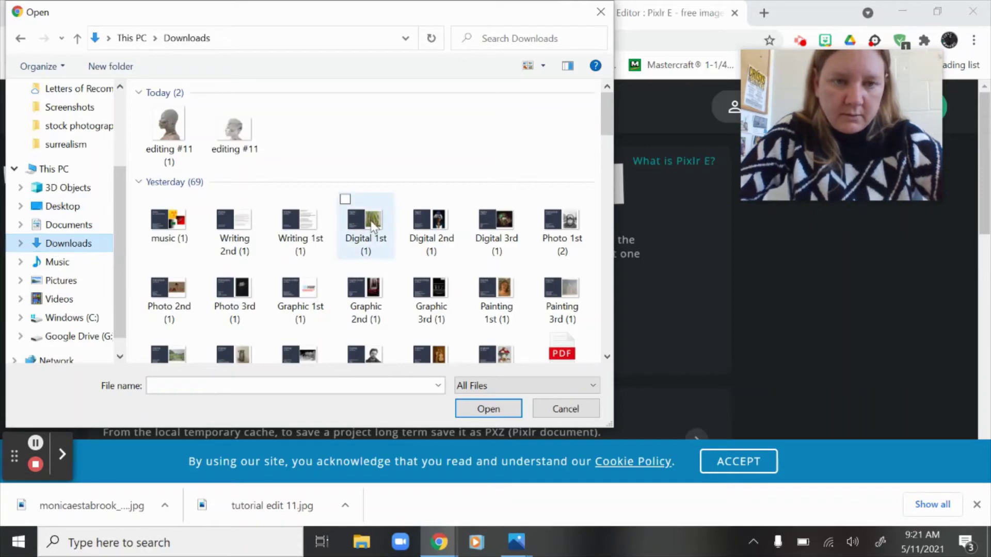
scroll(373, 227, "down", 5)
scroll(373, 227, "down", 3)
scroll(373, 227, "up", 10)
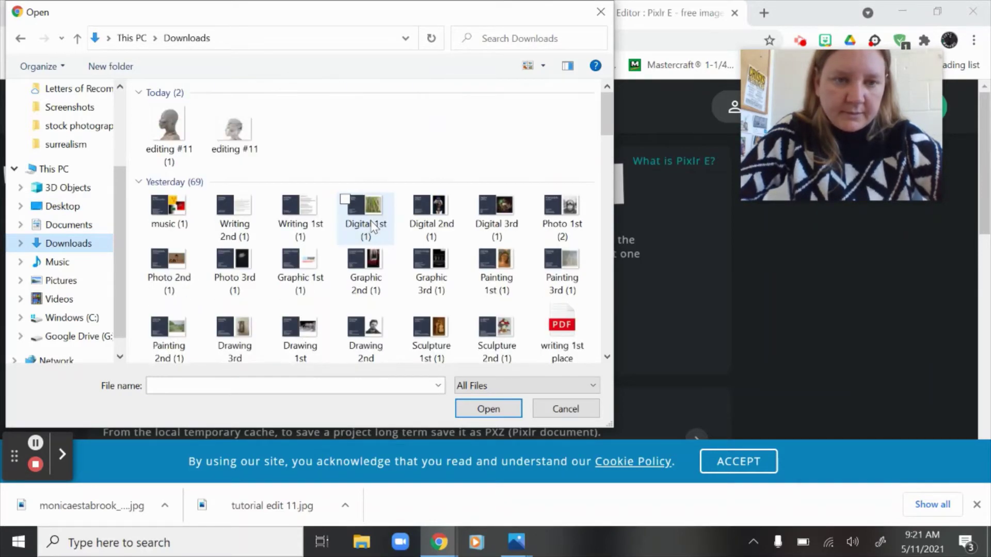
left_click(62, 210)
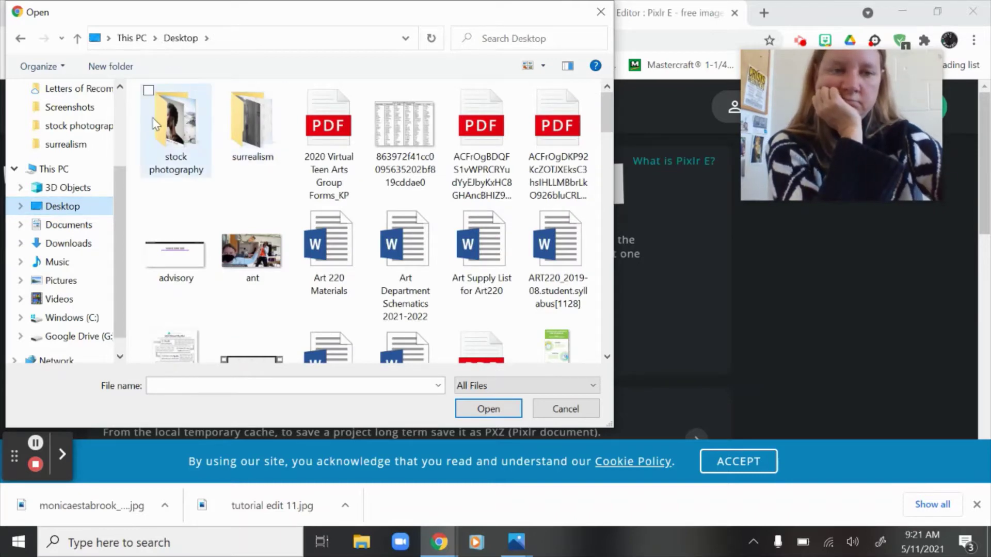
double_click(155, 124)
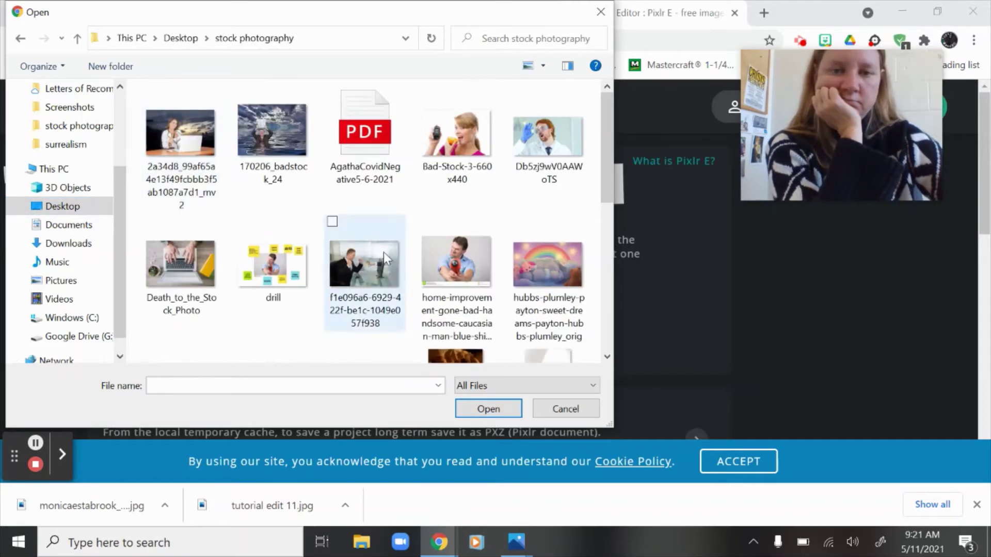
scroll(383, 252, "down", 10)
scroll(383, 252, "up", 3)
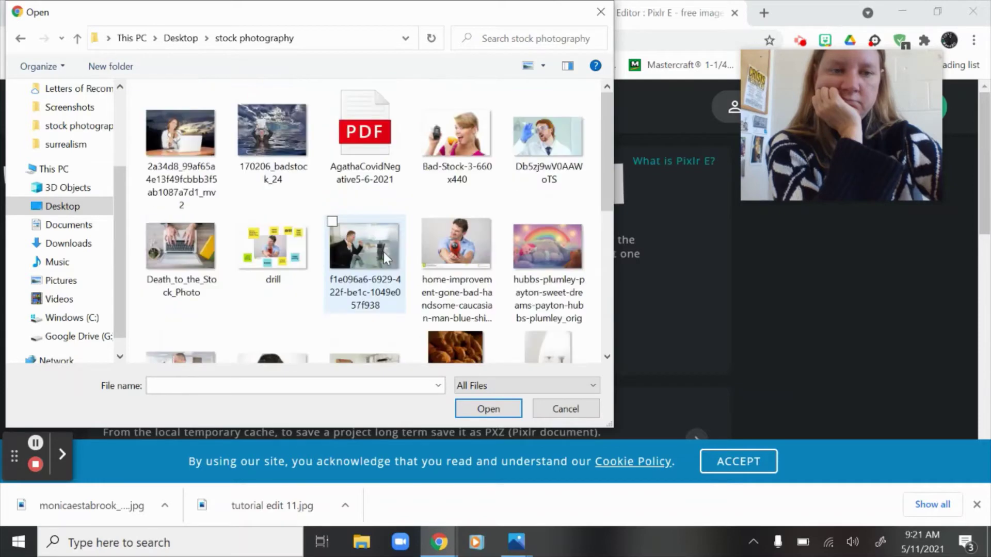
scroll(382, 252, "down", 1)
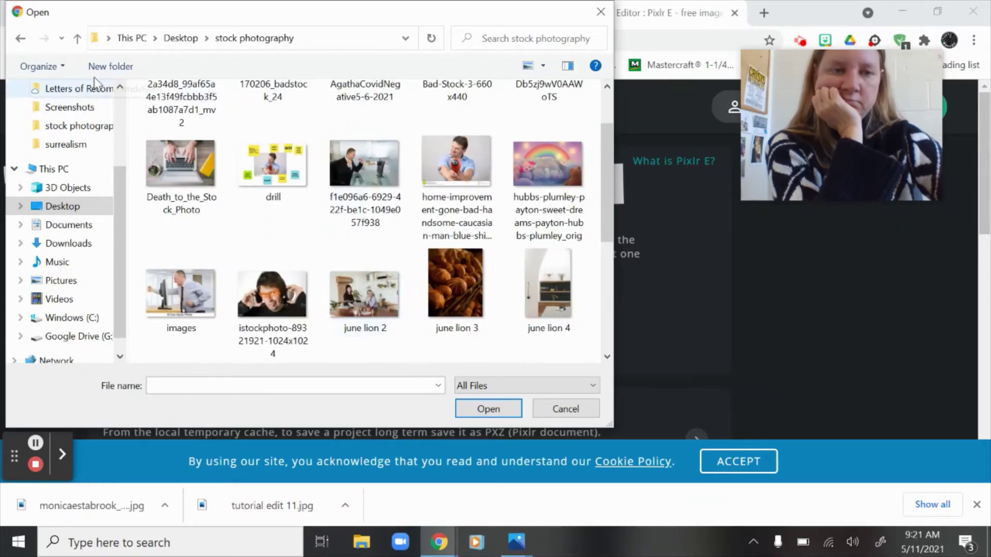
left_click(550, 411)
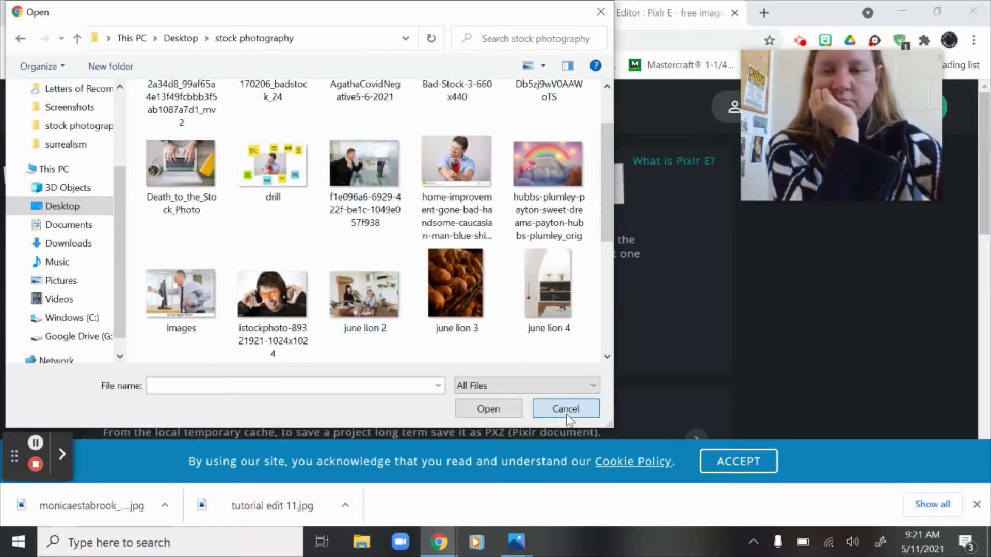
left_click(801, 42)
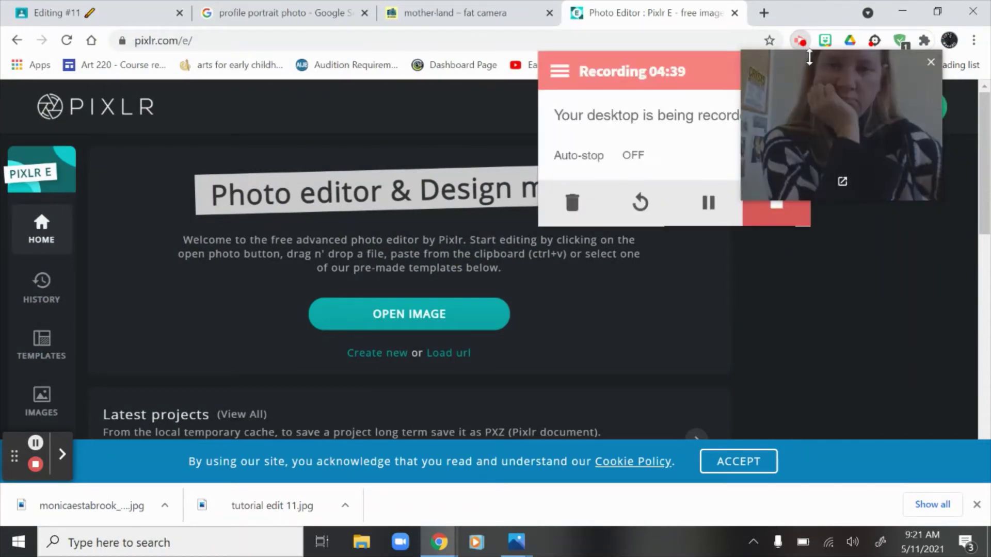
left_click(706, 204)
left_click(707, 206)
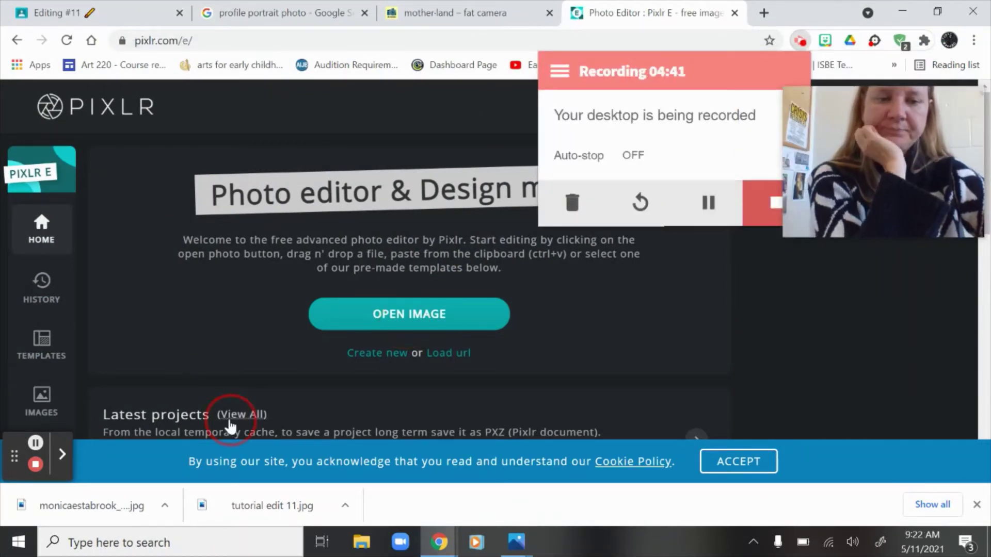
Open the "tutorial edit 11" portrait from the Desktop, pre-resized to Full HD at 1371 x 1920 px.
left_click(412, 313)
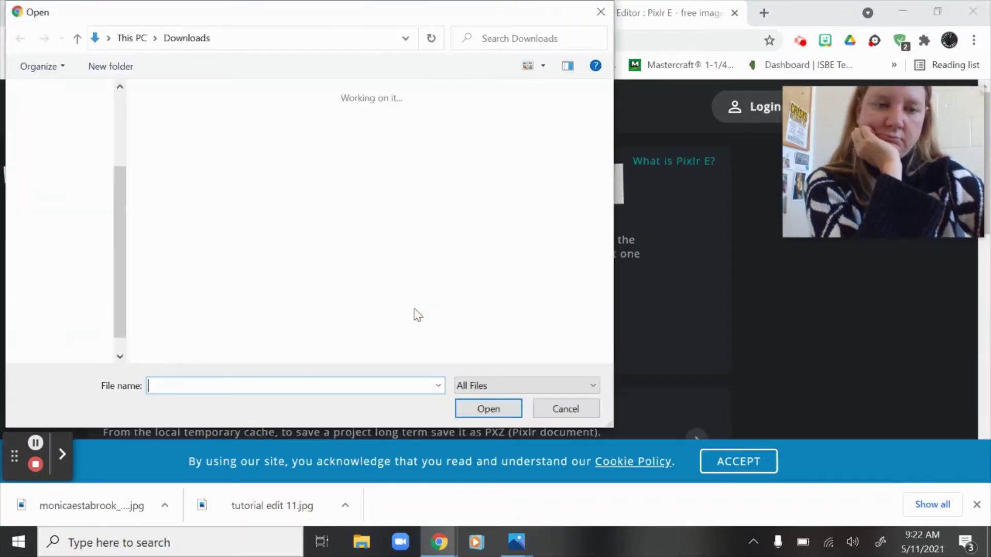
left_click(72, 206)
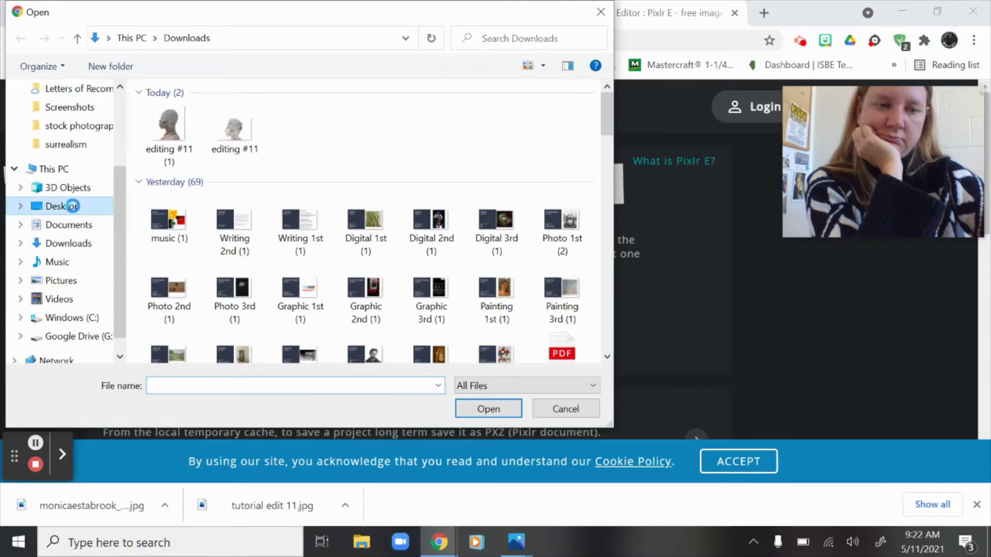
scroll(418, 276, "down", 10)
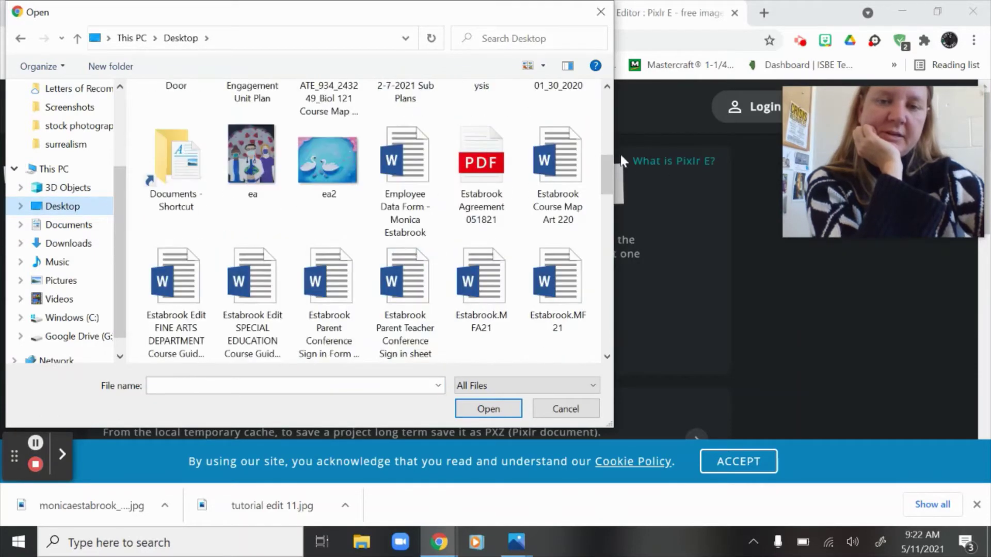
left_click_drag(602, 171, 605, 315)
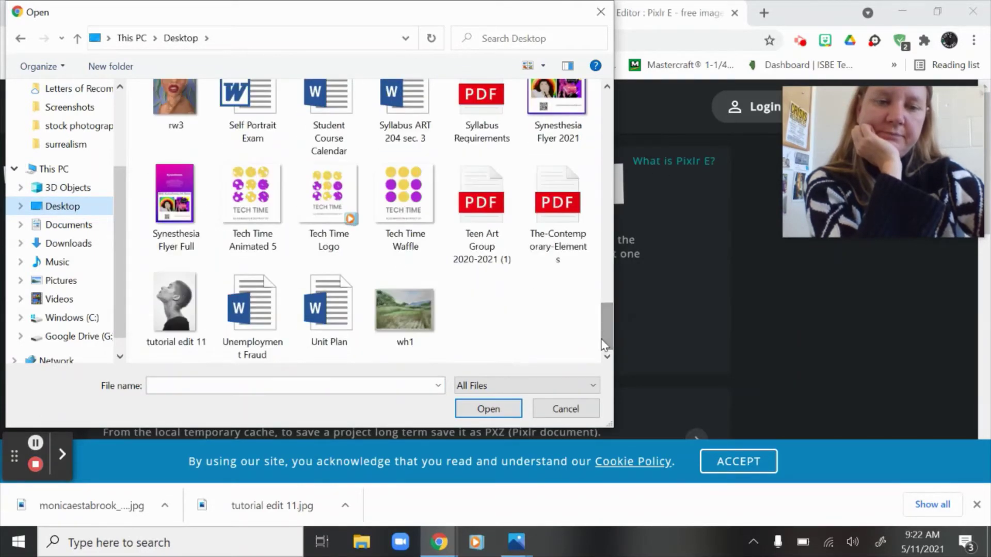
left_click(174, 304)
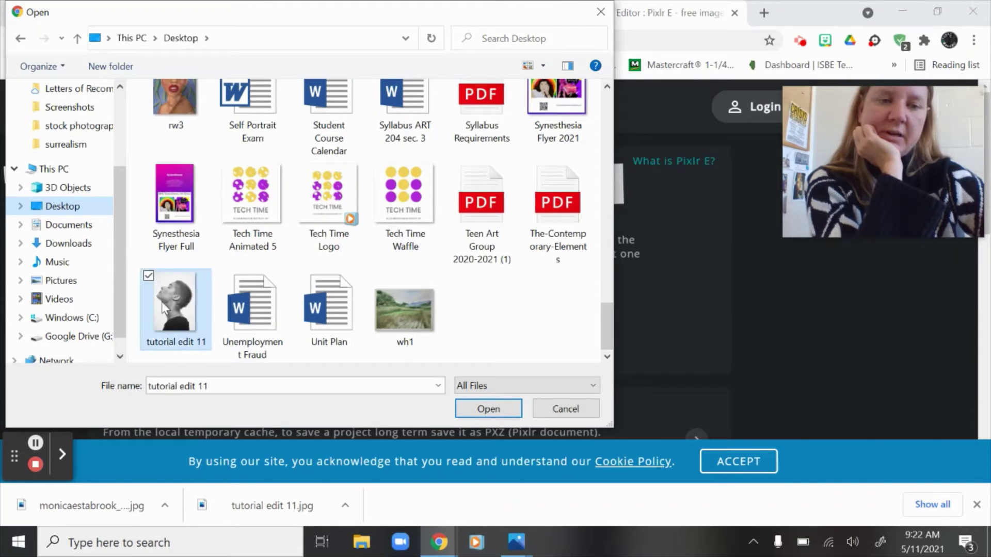
left_click(467, 410)
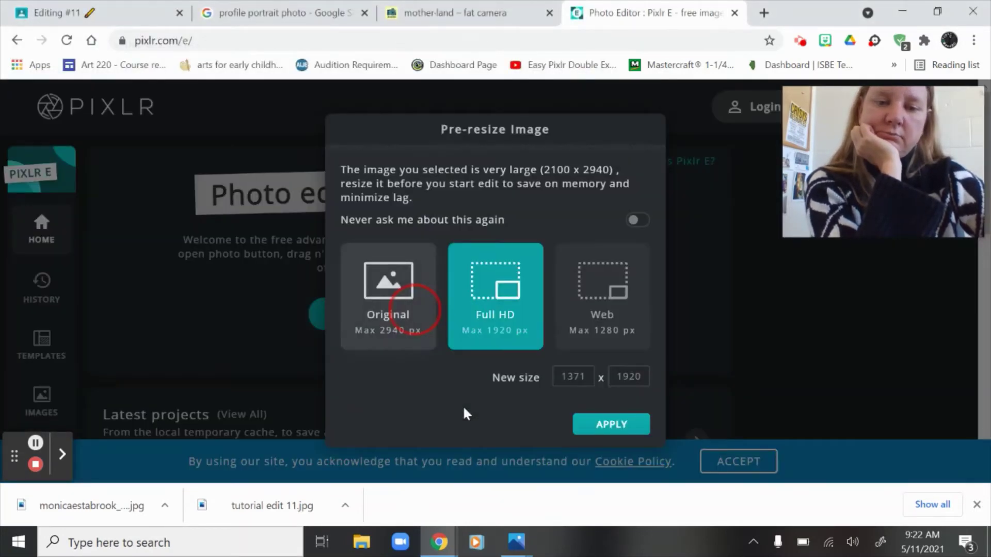
left_click(596, 428)
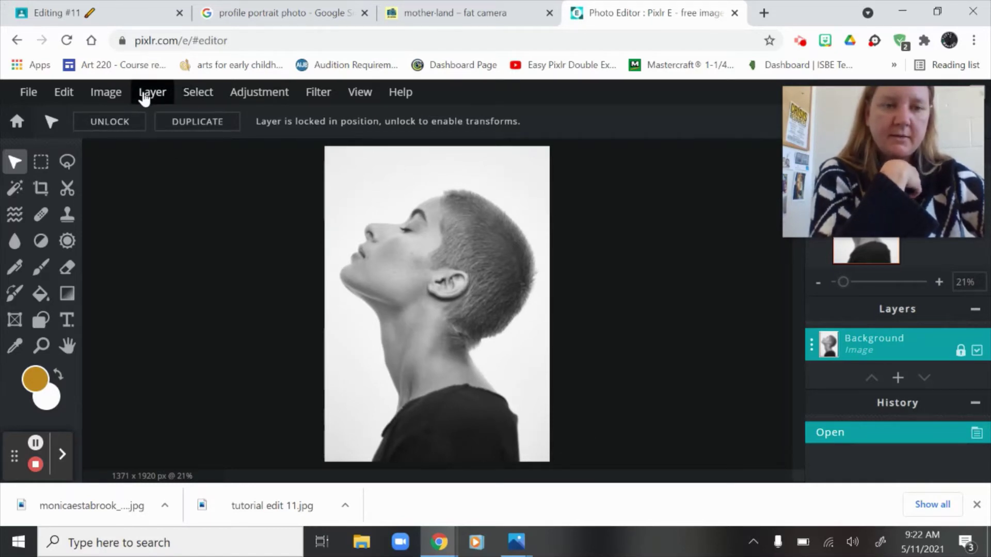
Add the Michigan Pine photograph JPEG from the Desktop as a new image layer over the portrait.
left_click(145, 98)
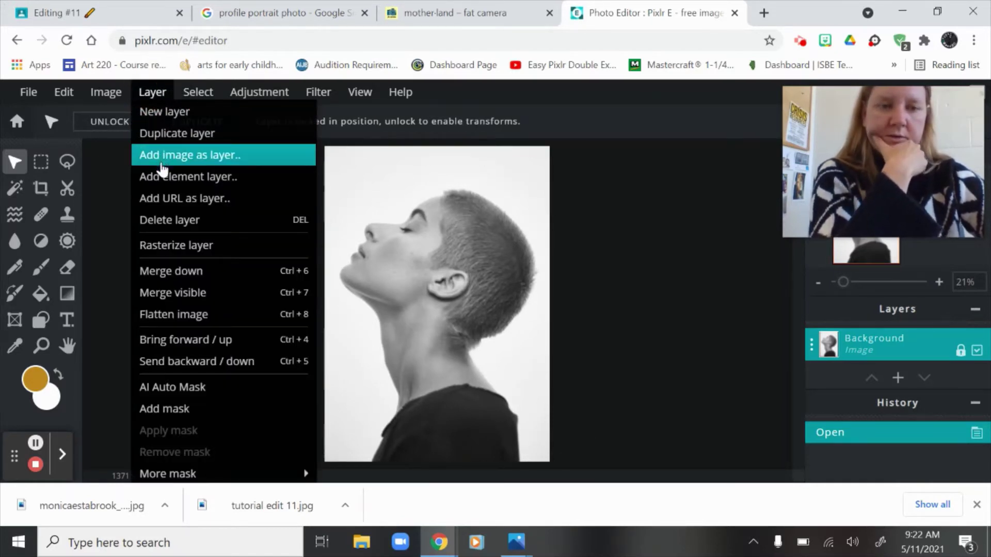
left_click(162, 156)
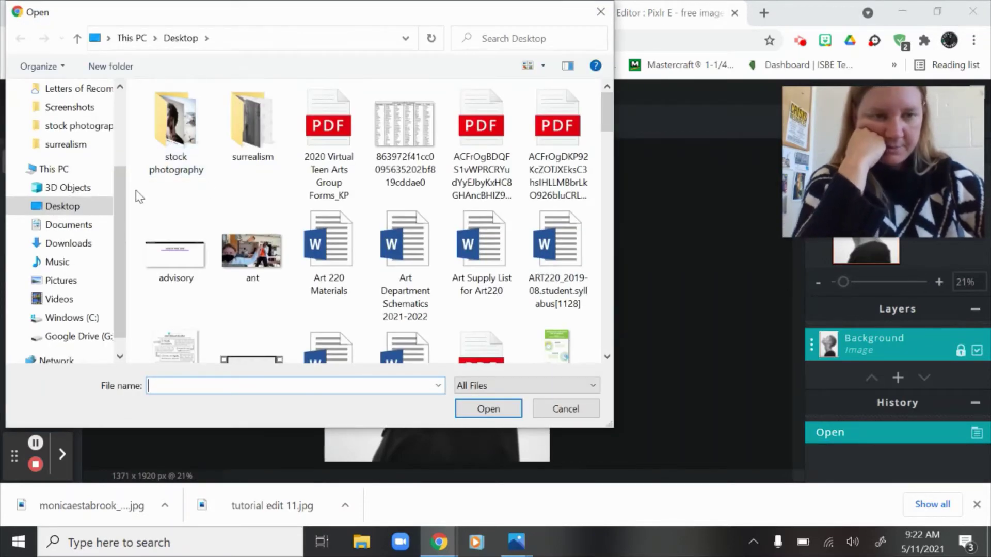
scroll(135, 191, "down", 5)
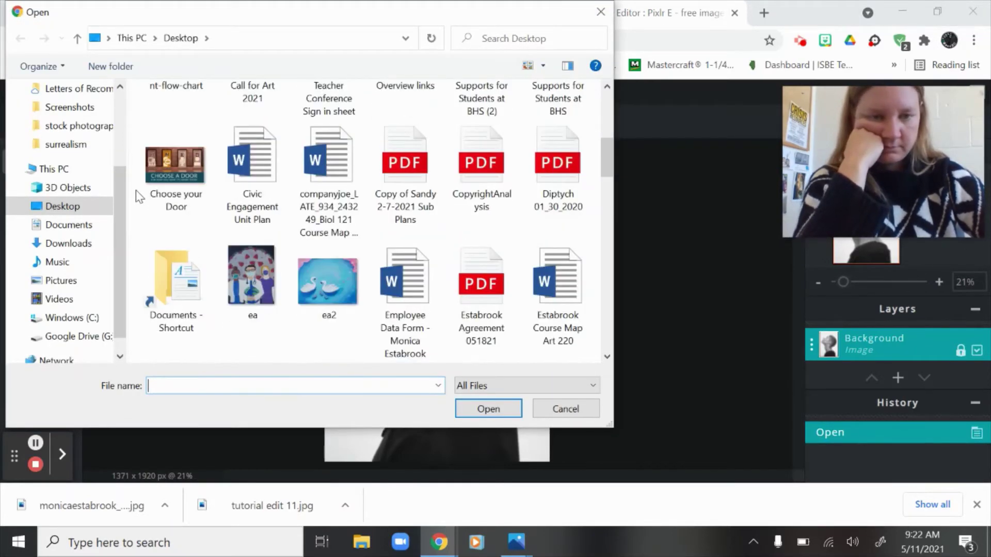
scroll(137, 195, "down", 3)
scroll(138, 195, "down", 3)
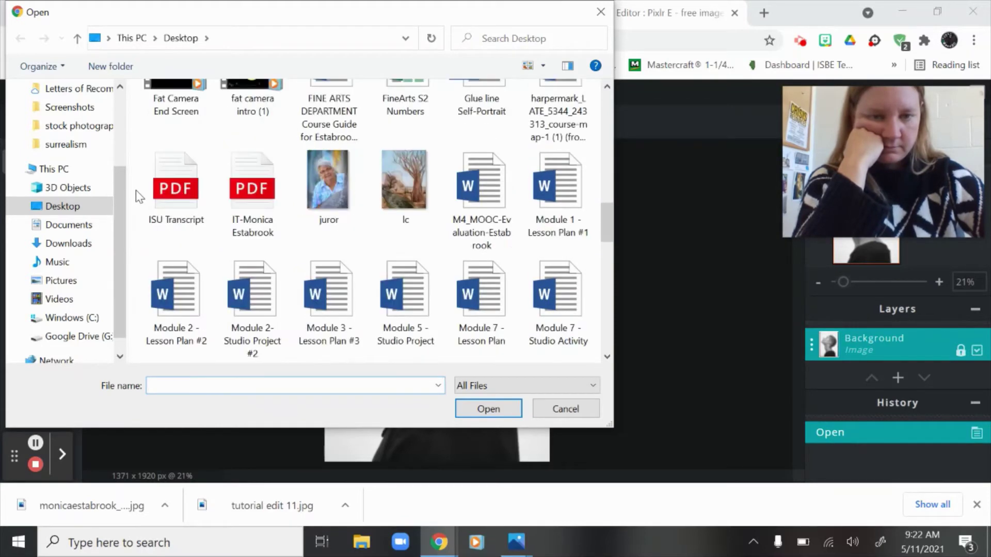
scroll(136, 195, "down", 3)
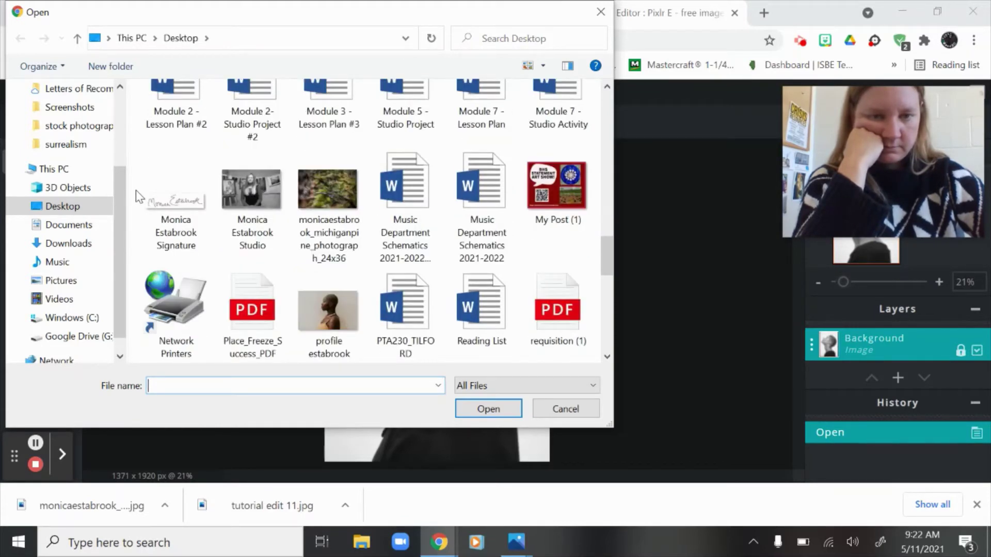
left_click(316, 193)
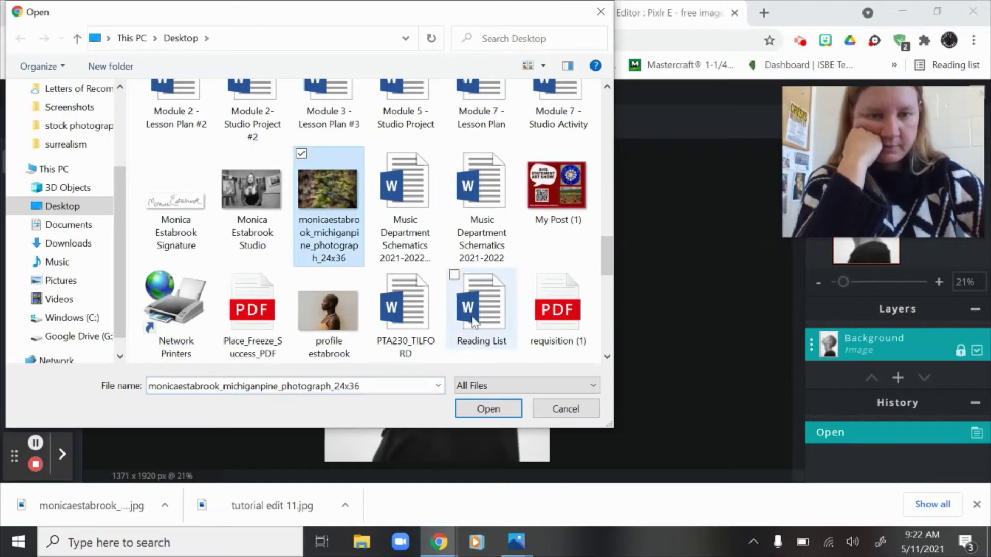
left_click(487, 409)
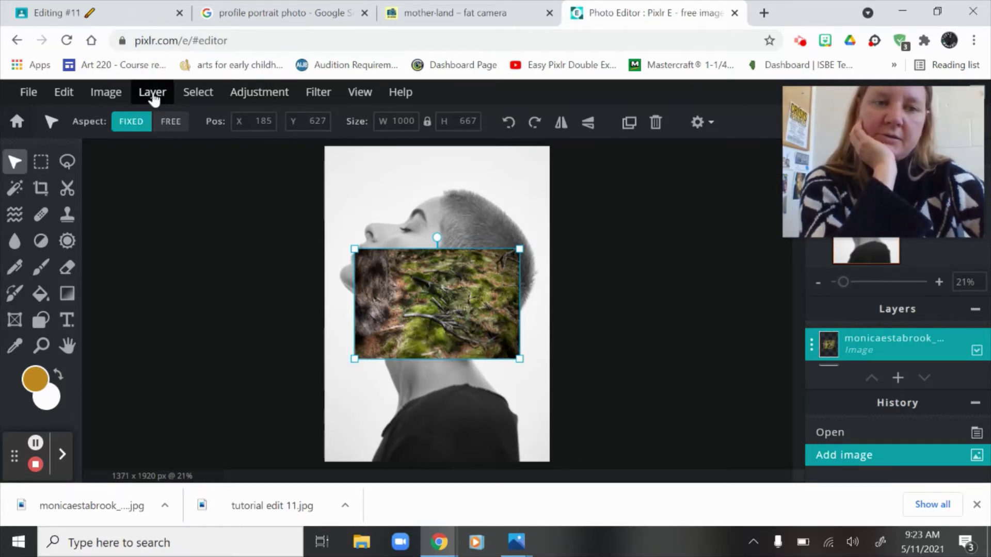
Create a new empty layer above the Michigan Pine photo and fill it entirely with white.
left_click(153, 94)
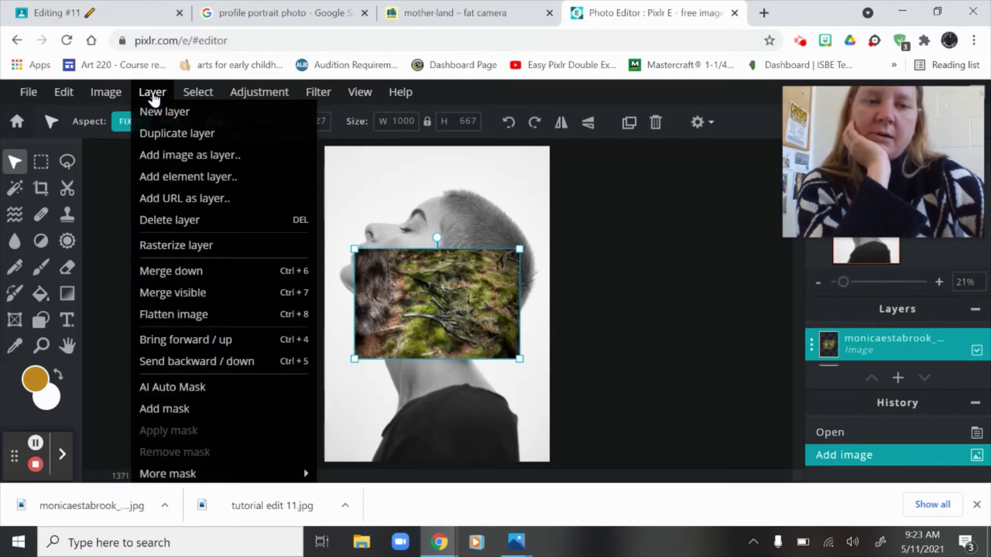
left_click(157, 113)
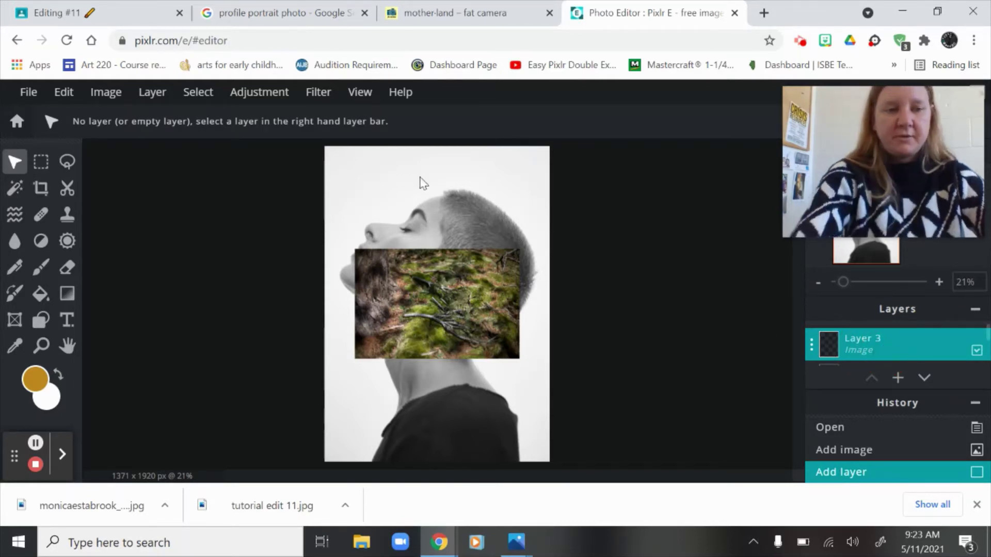
left_click(33, 303)
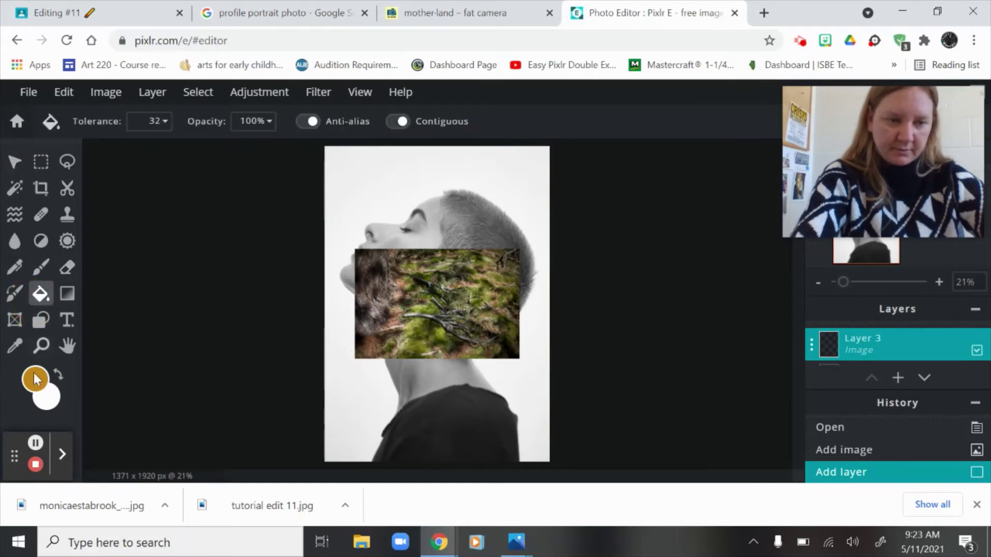
left_click(58, 376)
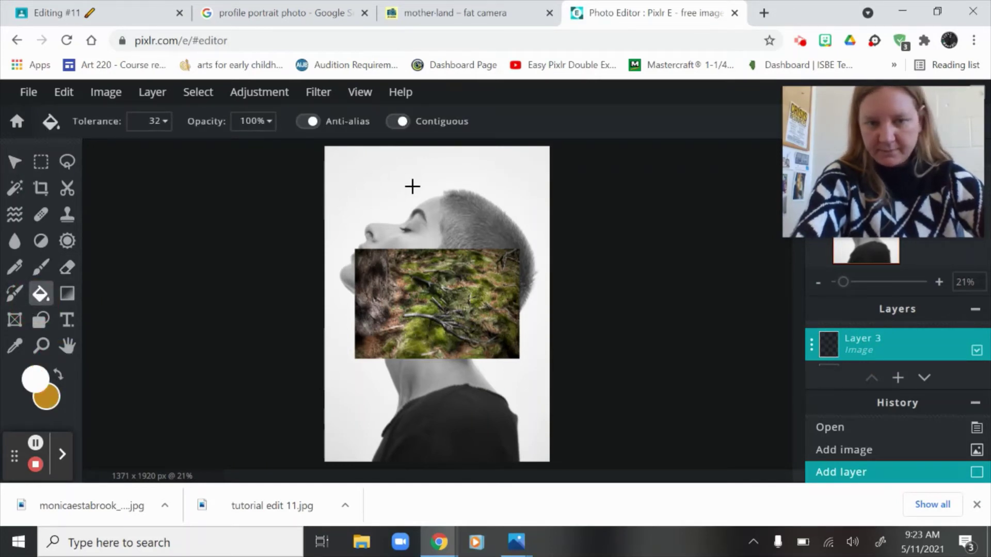
left_click(412, 186)
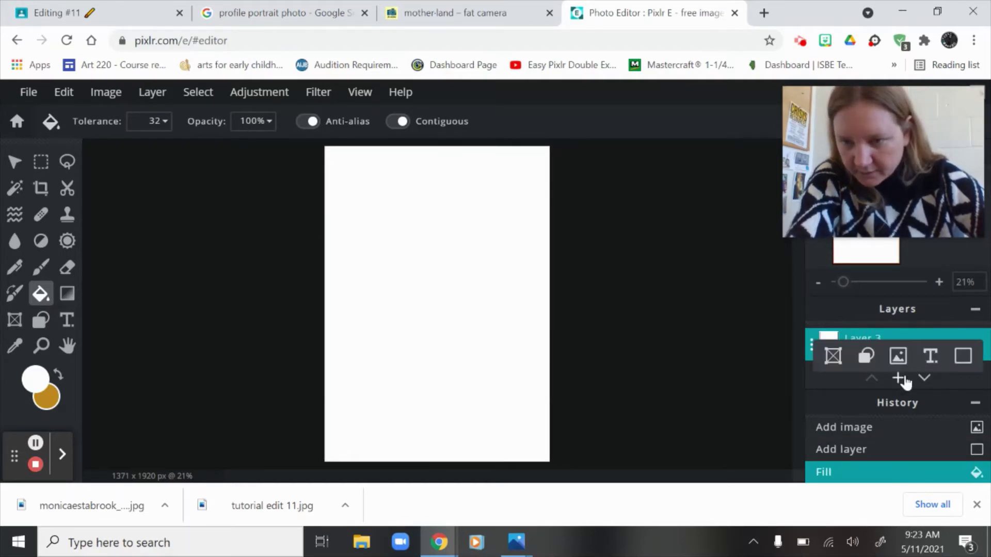
Move the white-filled layer one level down, beneath the Michigan Pine photo layer.
left_click(924, 379)
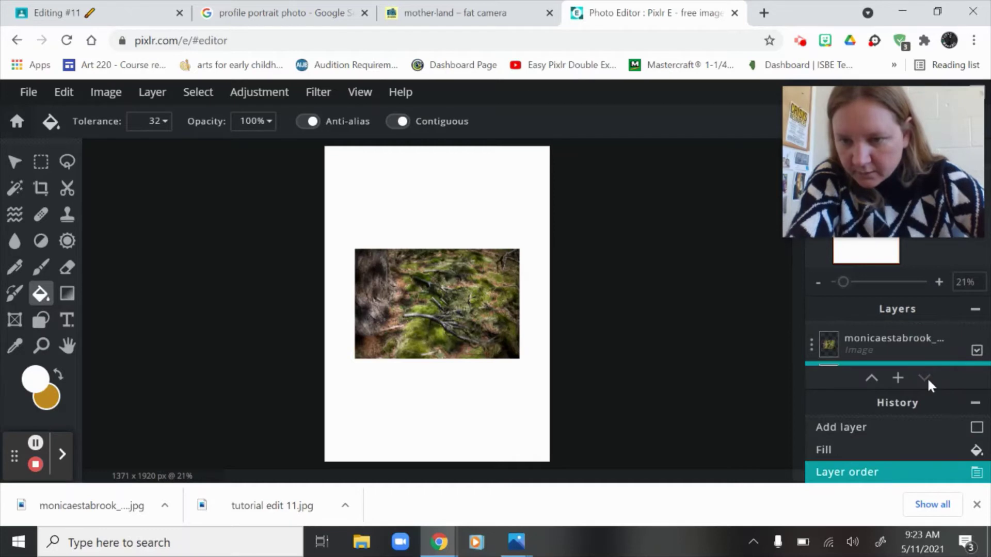
left_click(872, 358)
scroll(872, 358, "down", 3)
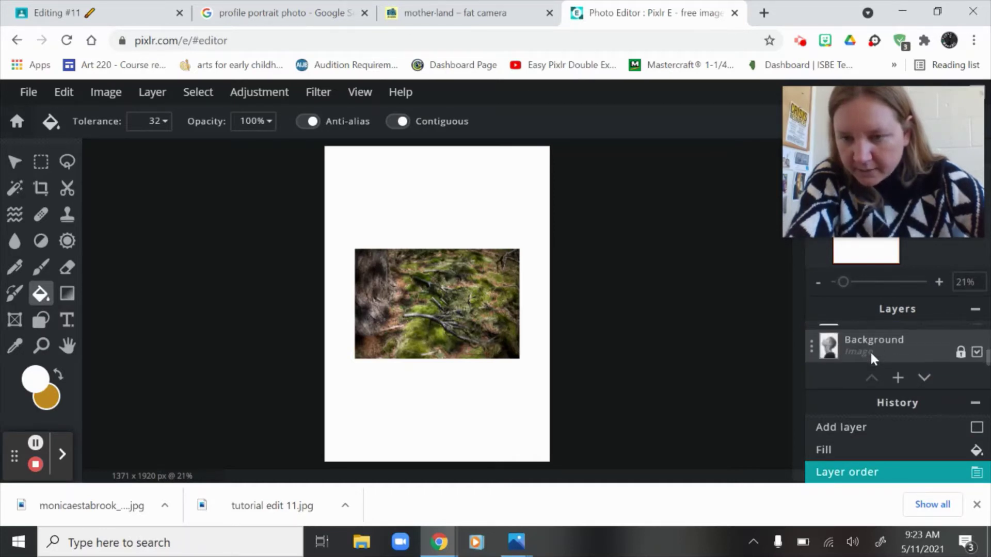
scroll(872, 356, "up", 3)
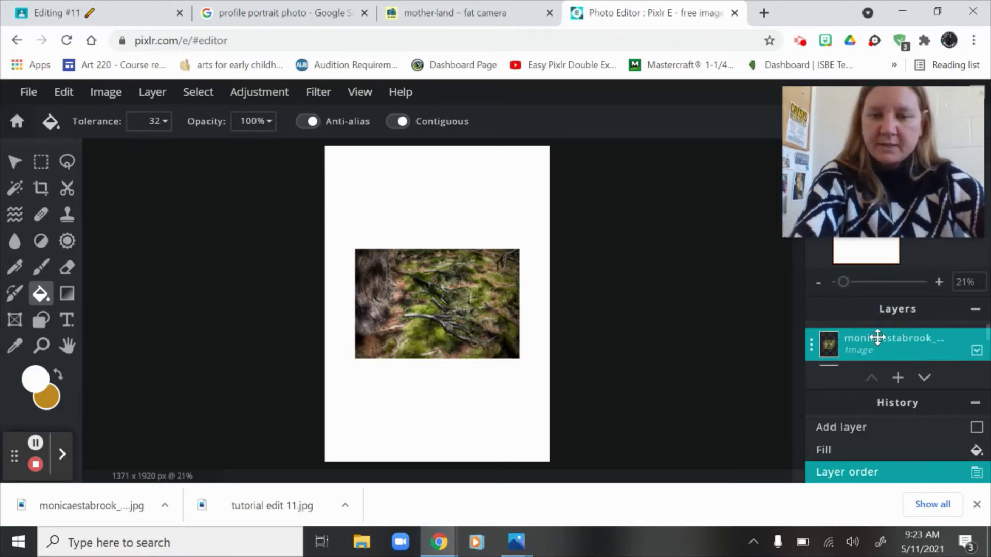
Rename the Michigan Pine photo layer as background.jpg and close its layer settings.
double_click(877, 337)
left_click(729, 236)
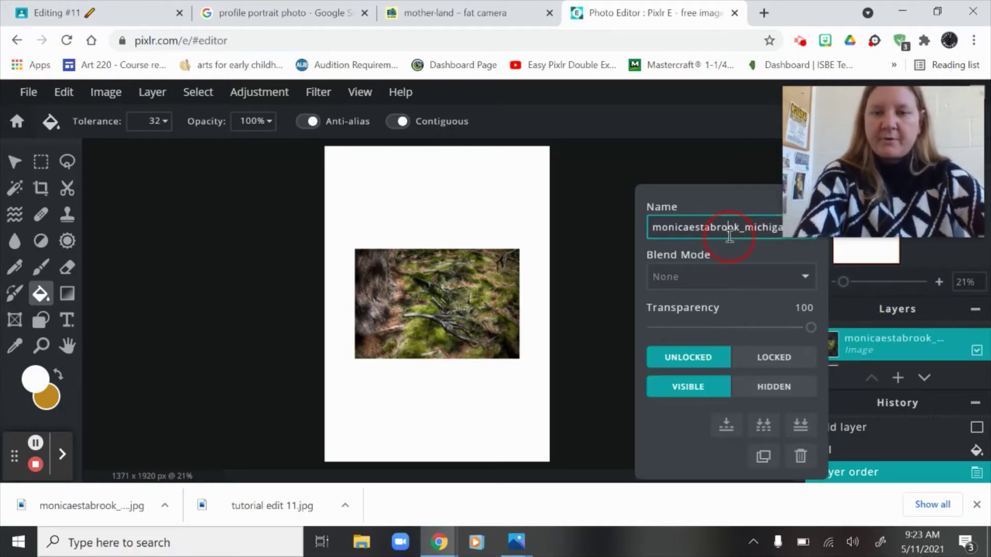
key("ctrl+a")
type("back")
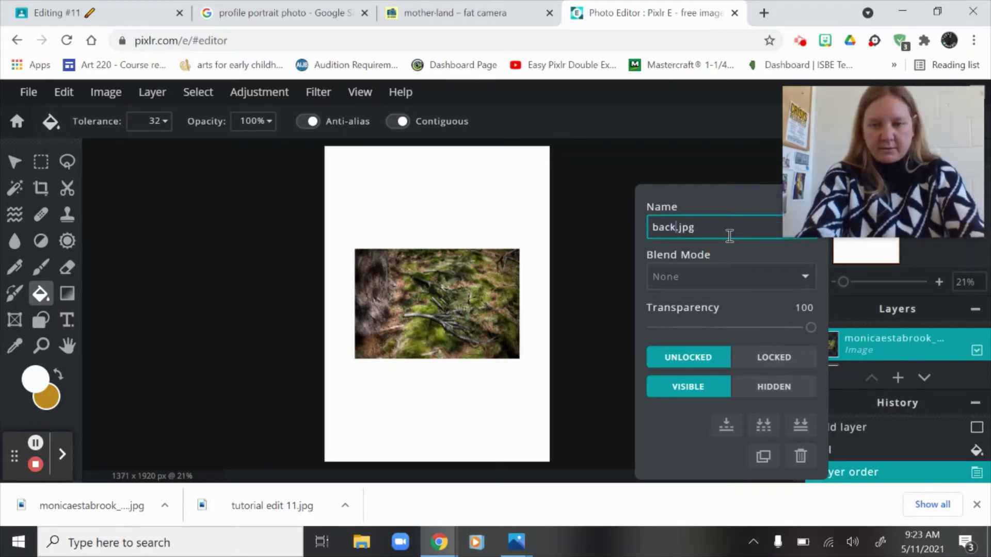
type("ground")
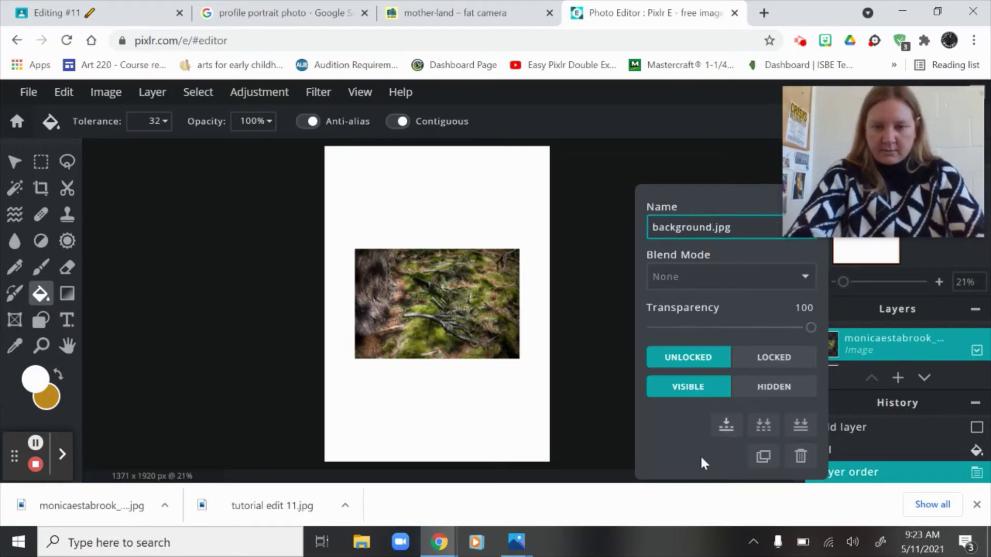
left_click(622, 367)
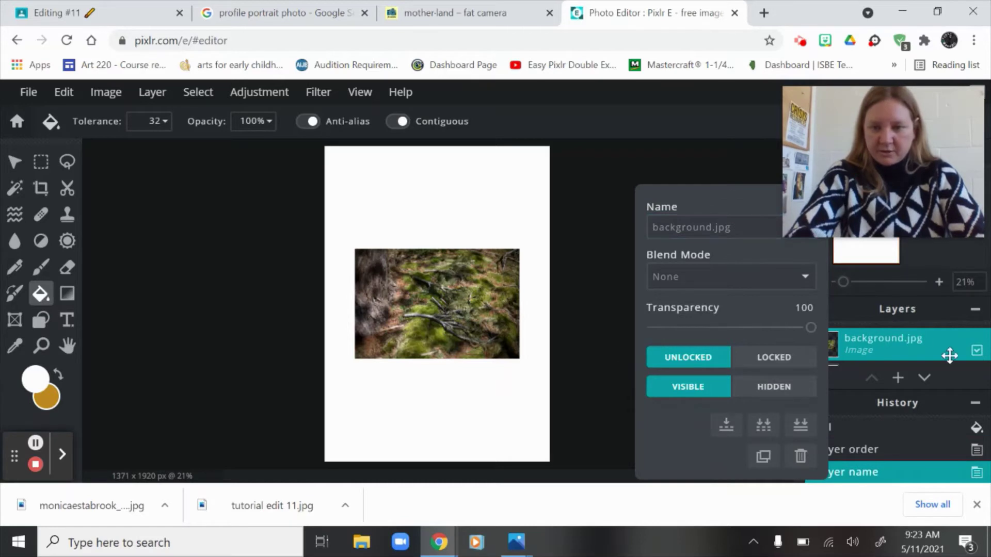
left_click(898, 378)
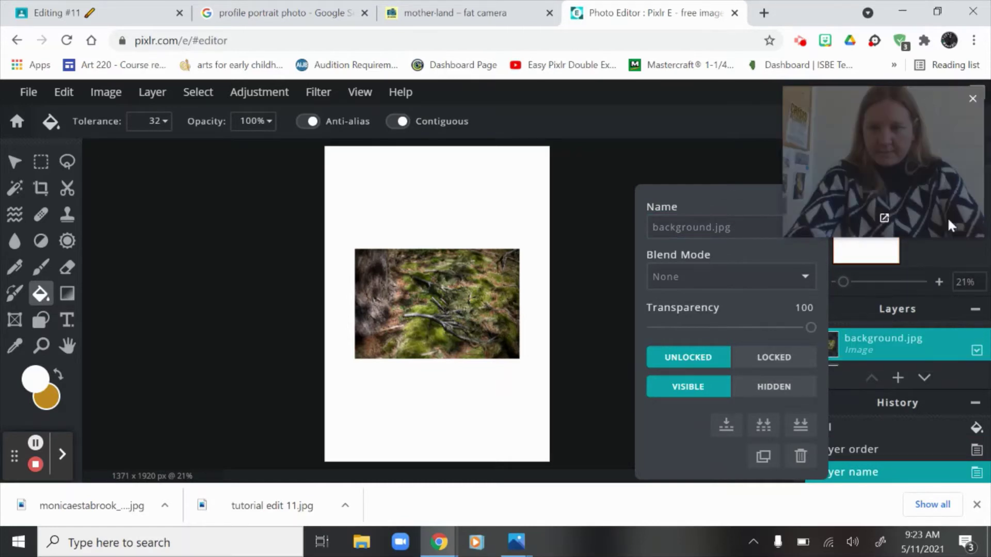
left_click(976, 236)
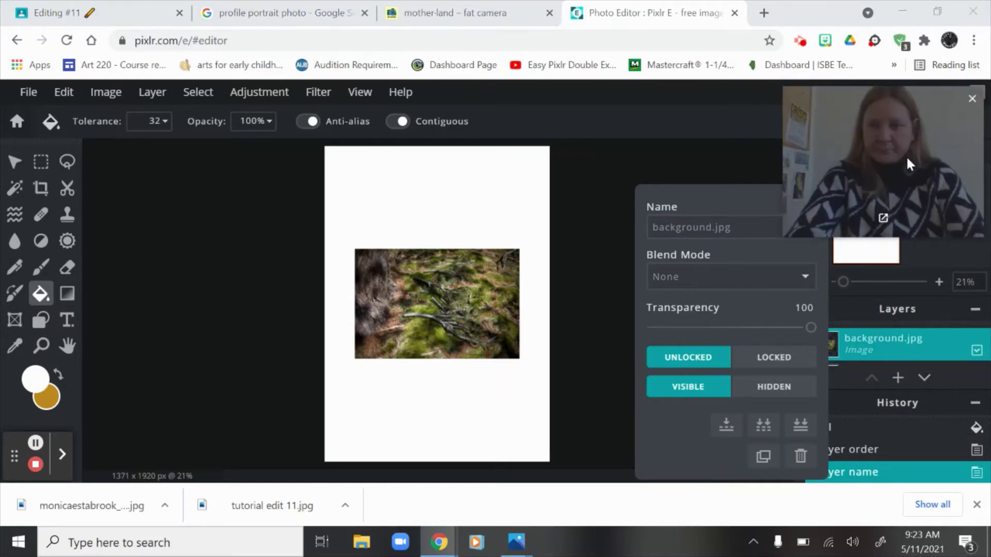
left_click_drag(883, 154, 875, 69)
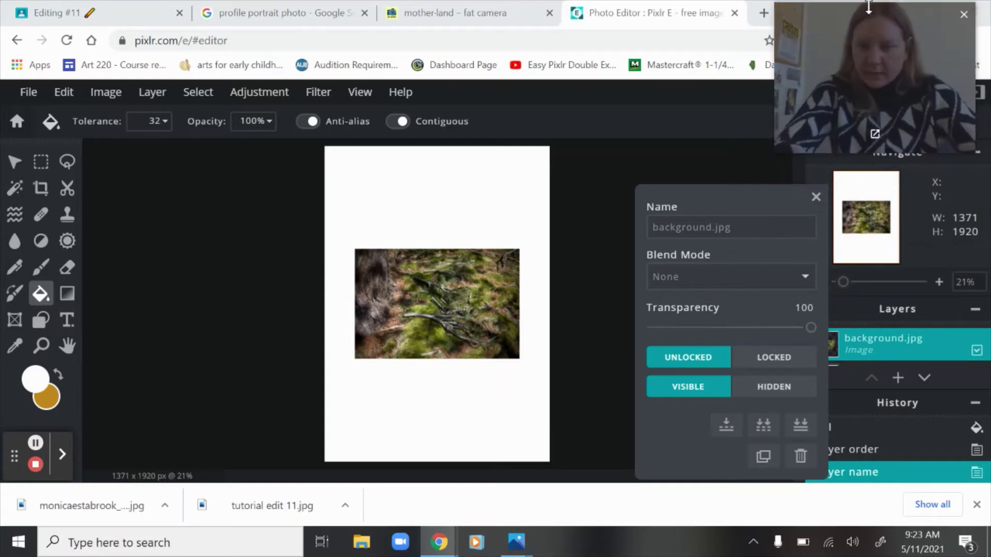
left_click(814, 203)
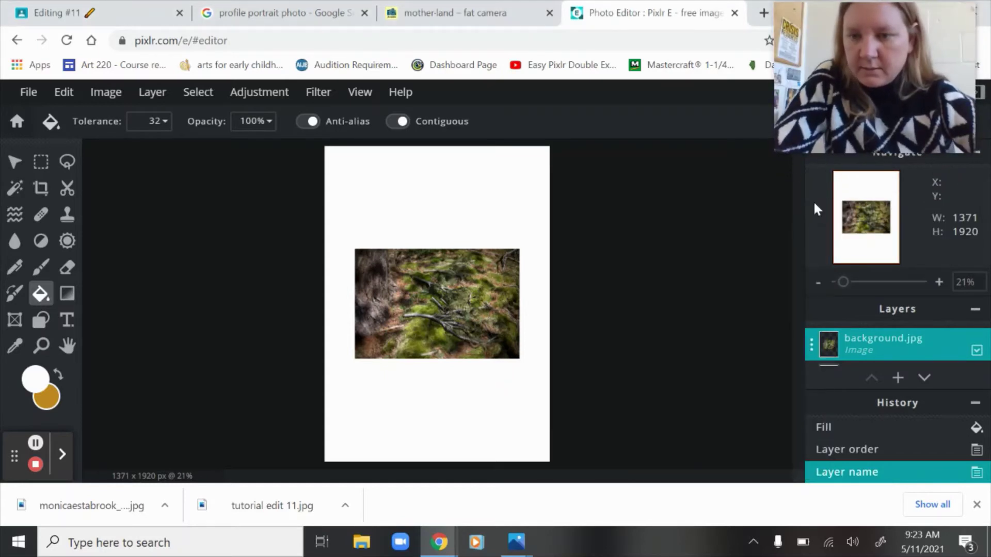
Rename the white-filled layer as "white" and place it at the very bottom of the layer stack, beneath the portrait.
left_click(831, 365)
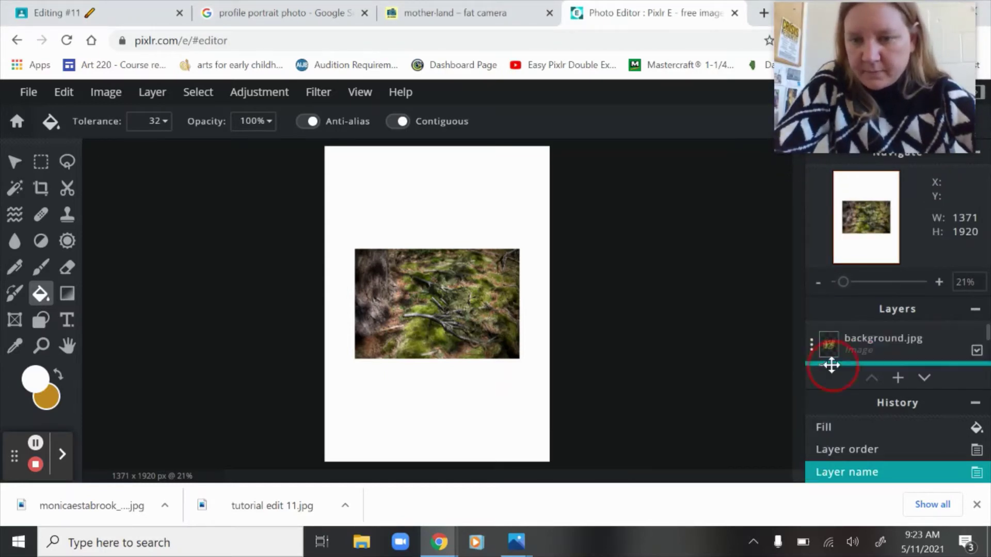
scroll(830, 365, "down", 1)
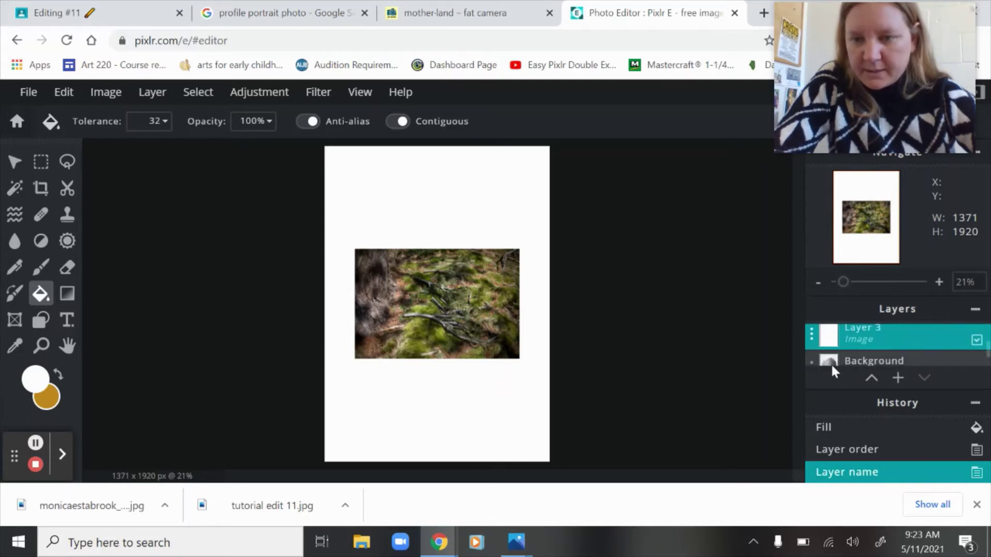
double_click(861, 331)
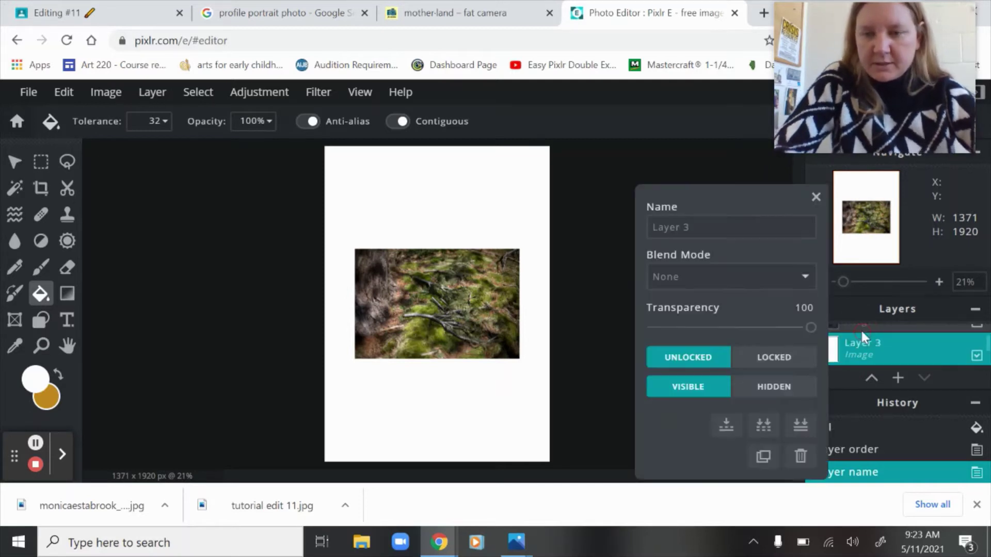
double_click(722, 225)
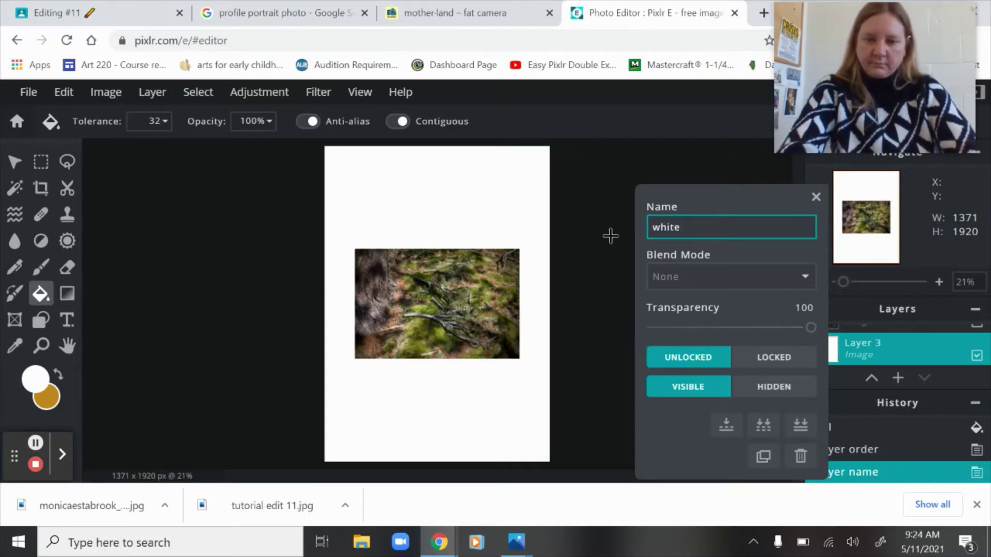
left_click(606, 236)
left_click_drag(860, 355, 874, 396)
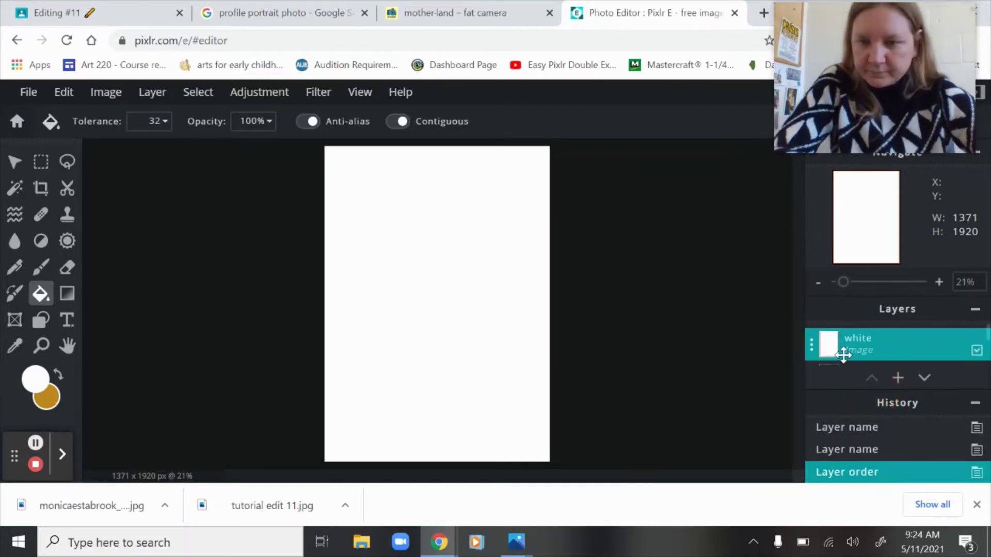
left_click_drag(843, 355, 832, 379)
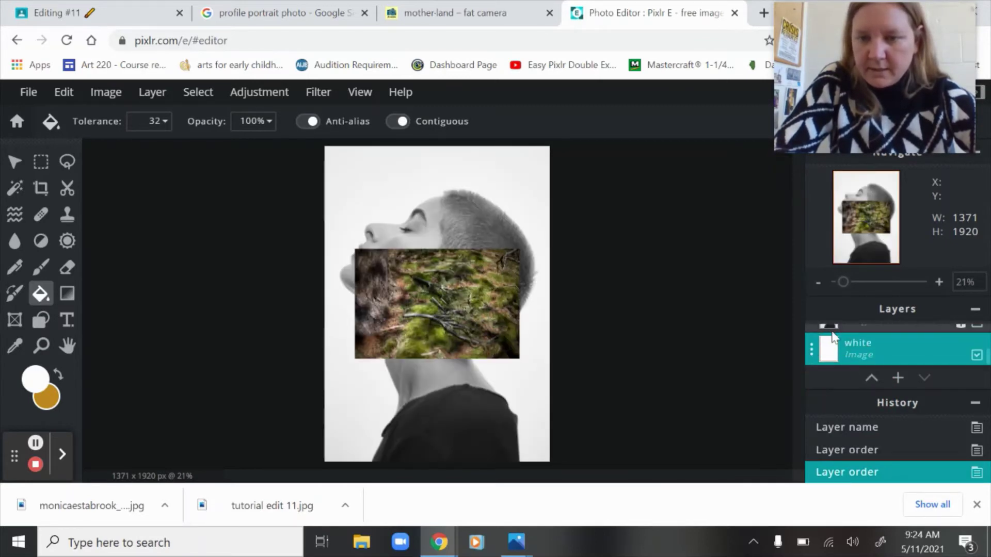
Unlock the profile portrait's Background layer and rename it as "portrait".
left_click(831, 329)
scroll(851, 340, "up", 2)
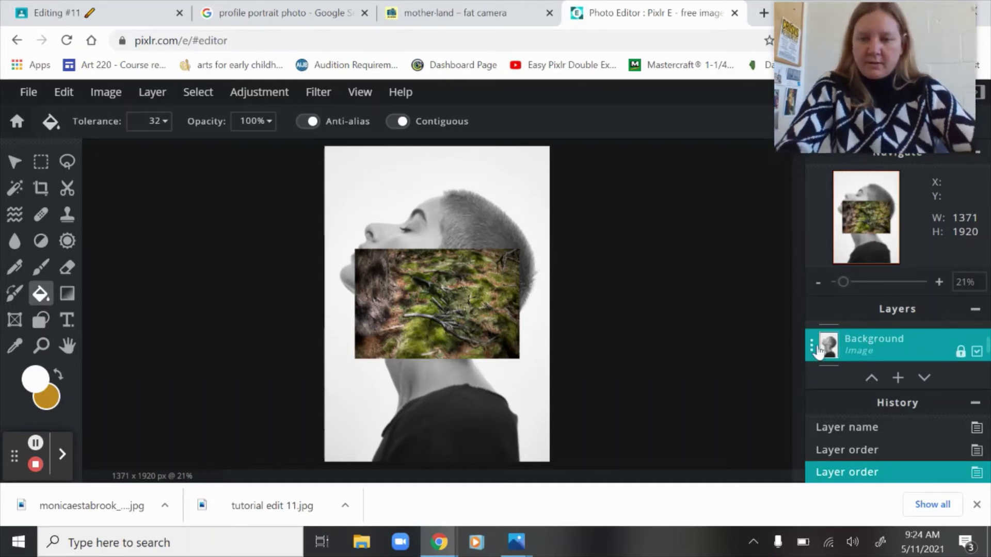
left_click(812, 347)
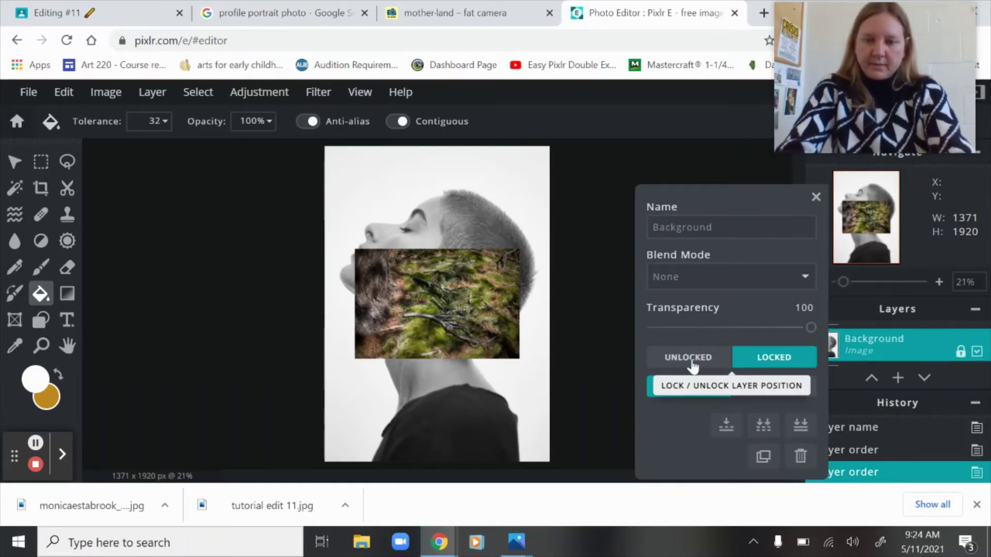
left_click(689, 357)
left_click(812, 346)
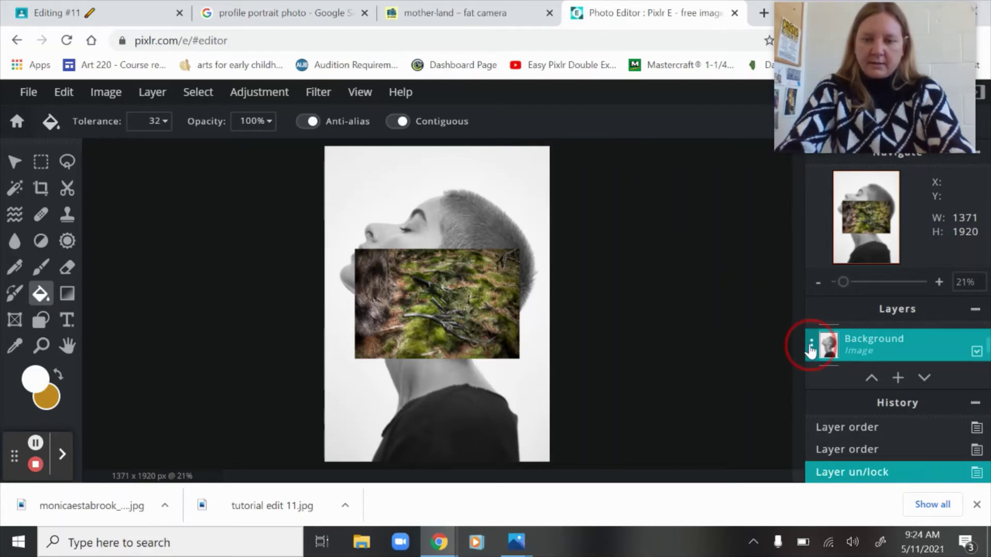
left_click(716, 227)
double_click(716, 227)
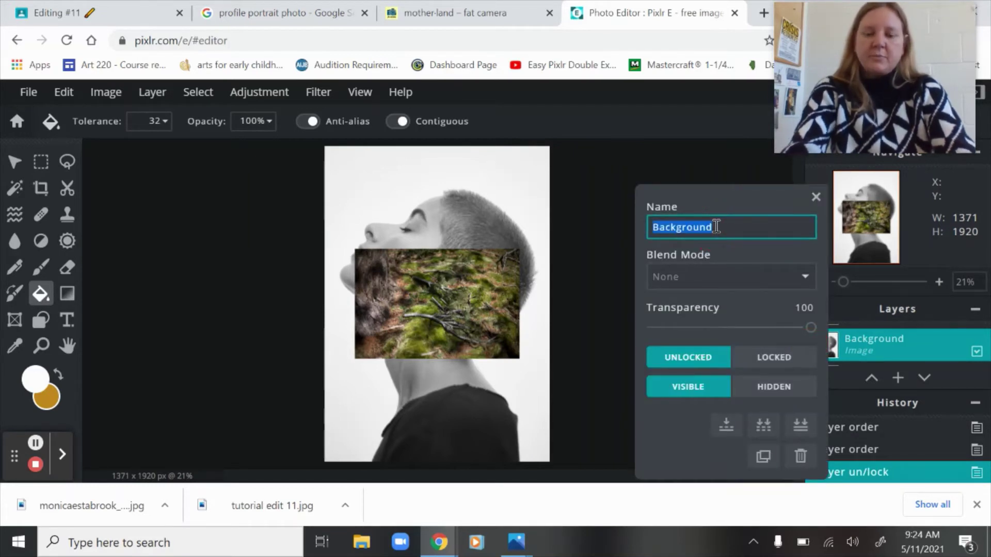
type("portrait")
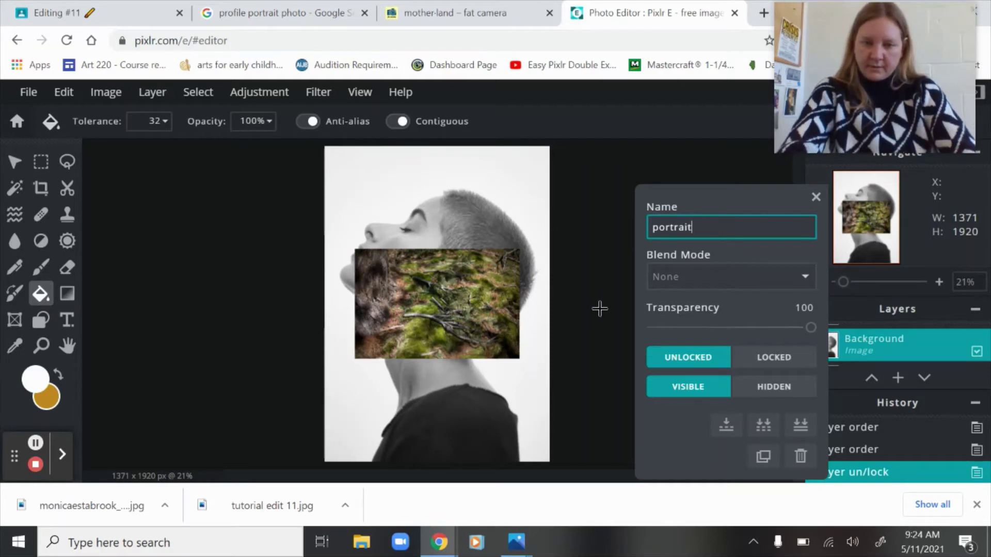
key("Return")
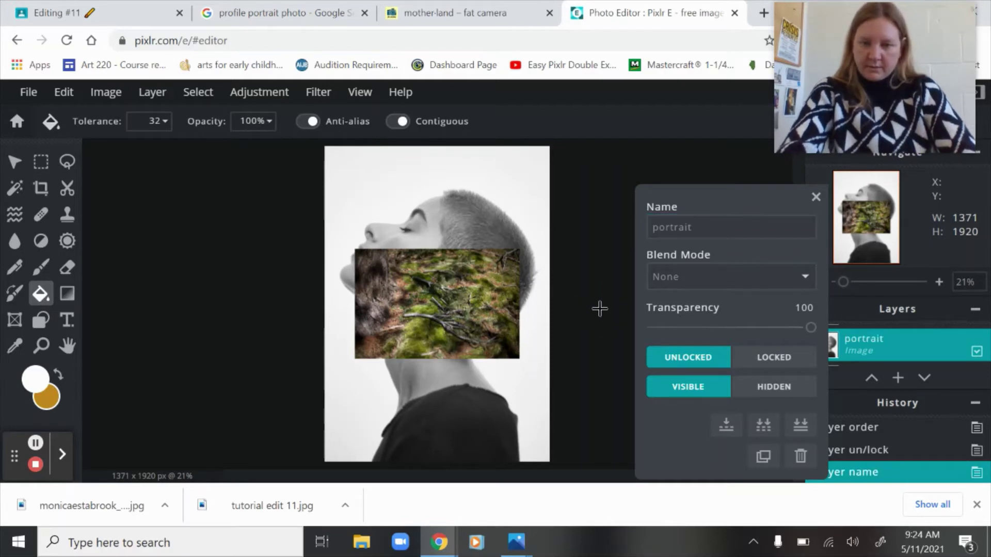
Close the layer settings, make the portrait layer active and hide the background.jpg layer.
left_click(815, 198)
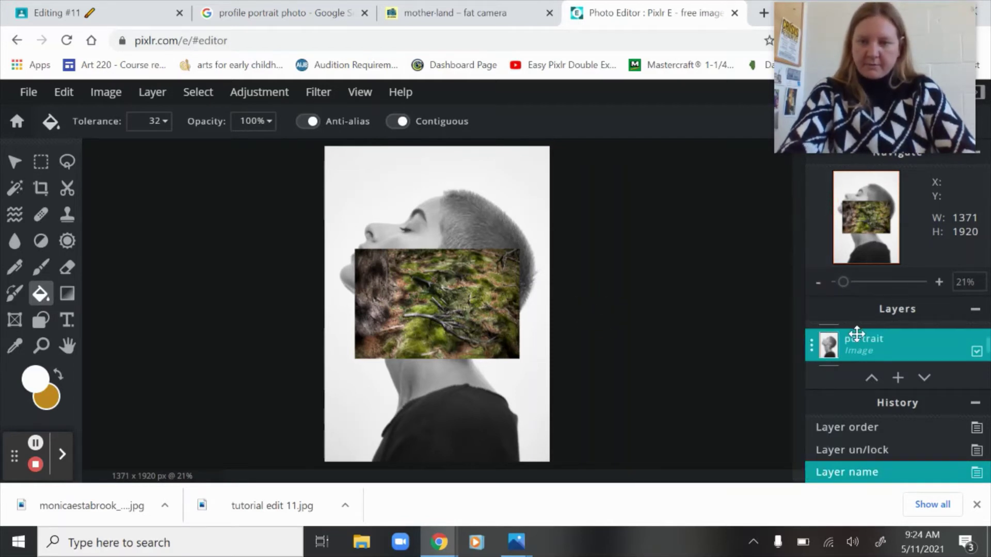
scroll(858, 341, "up", 2)
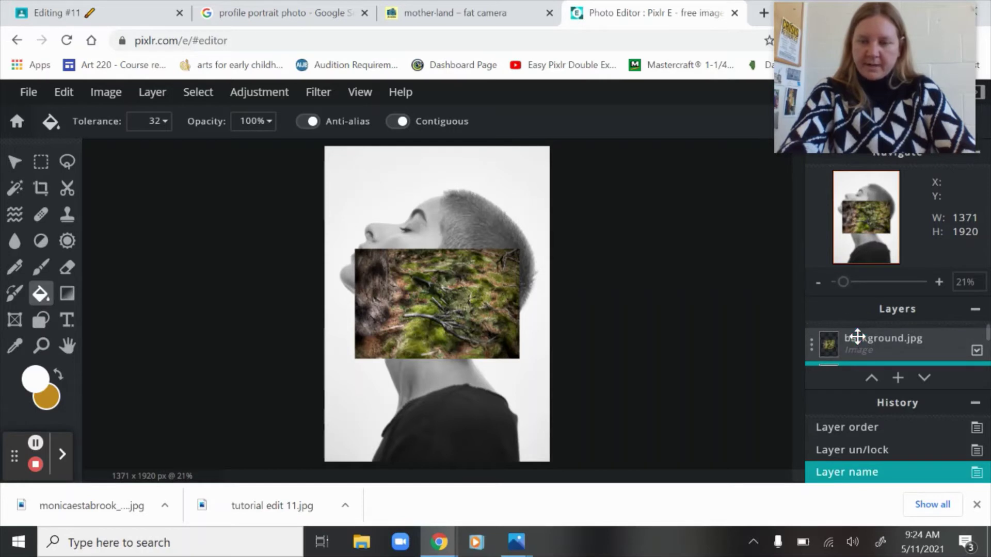
scroll(856, 336, "down", 2)
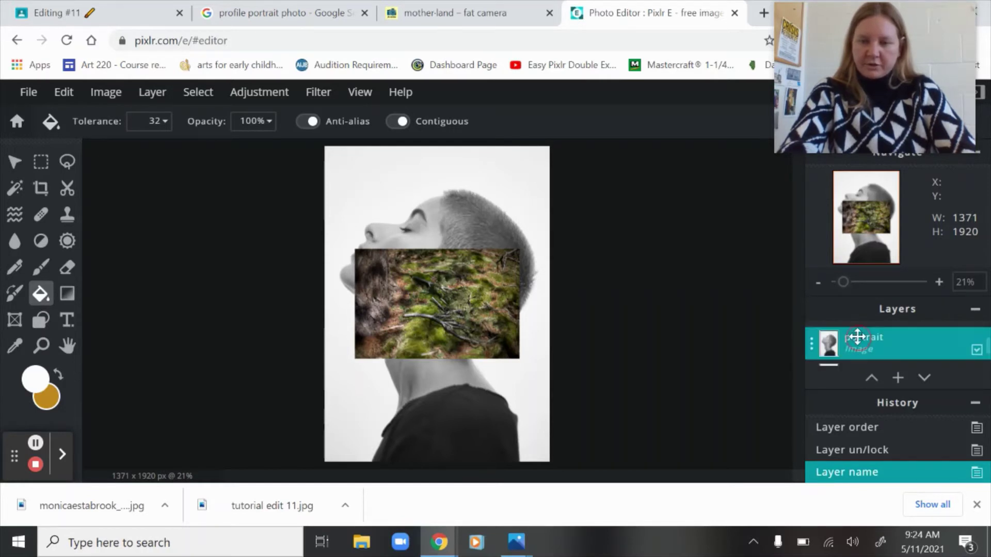
scroll(857, 336, "down", 2)
left_click(858, 342)
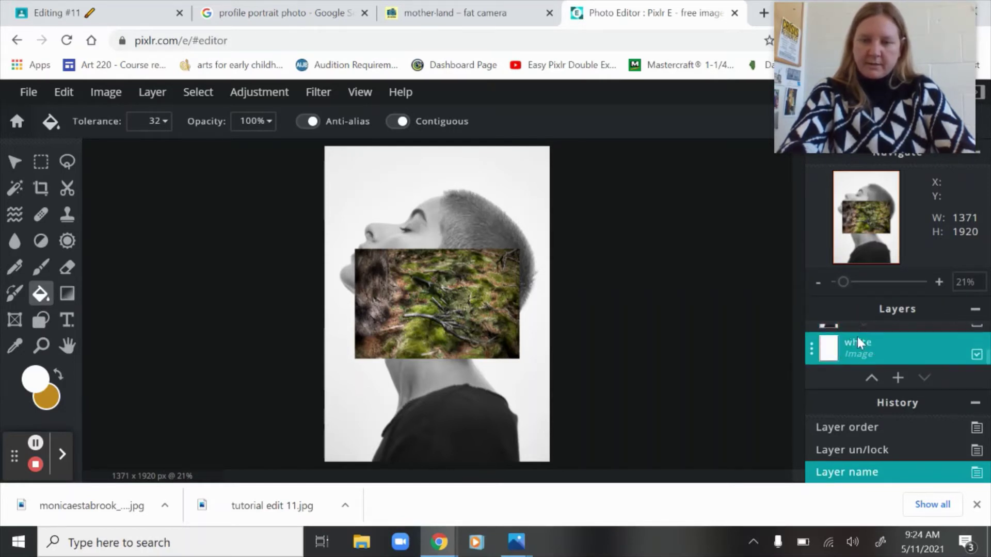
scroll(858, 340, "up", 1)
left_click(857, 336)
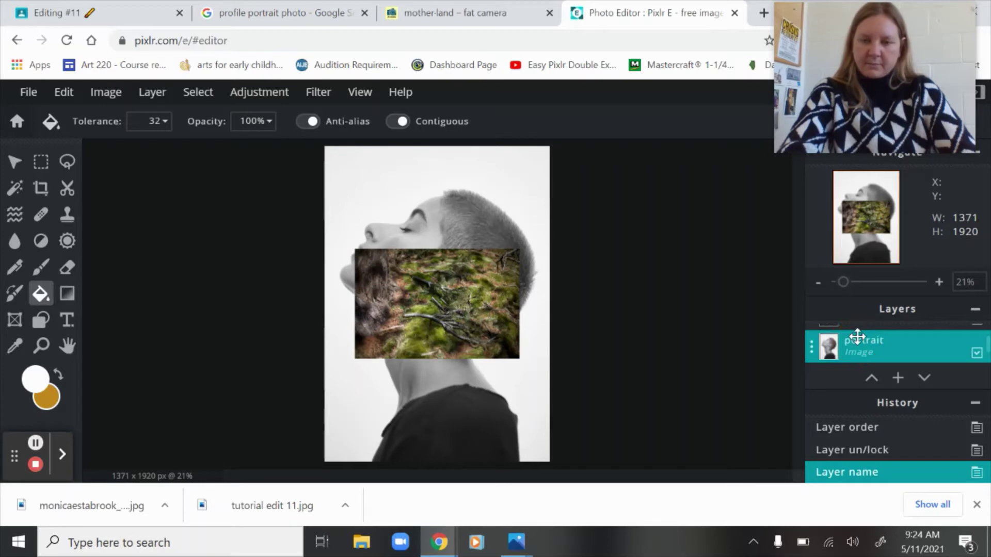
scroll(857, 336, "up", 1)
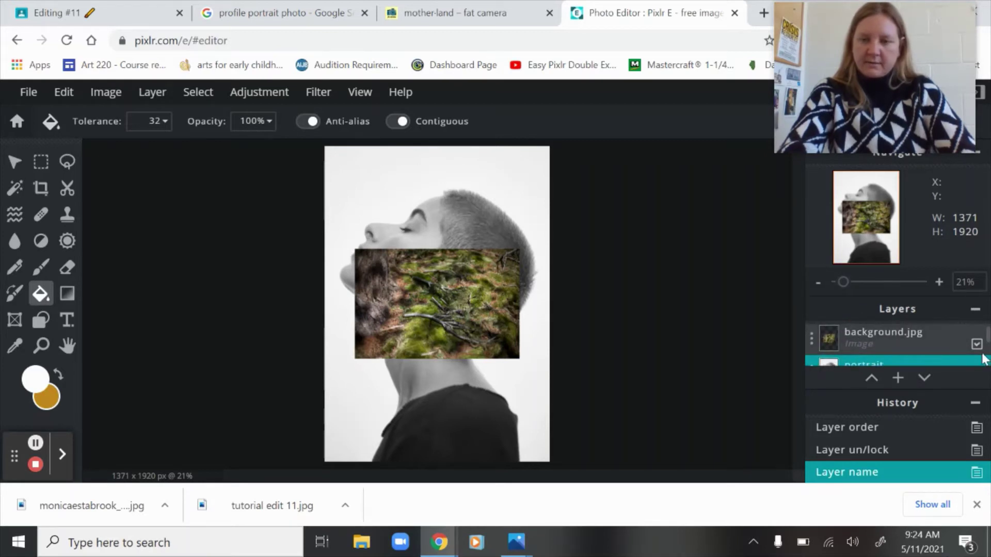
left_click(977, 344)
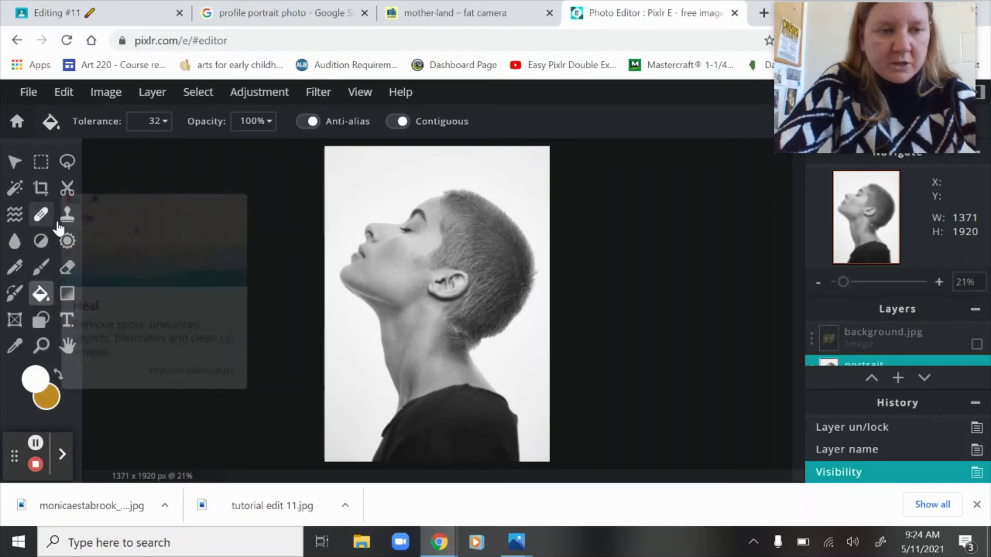
Select the light backdrop around the portrait with the magic wand at tolerance 14 and delete it.
left_click(16, 192)
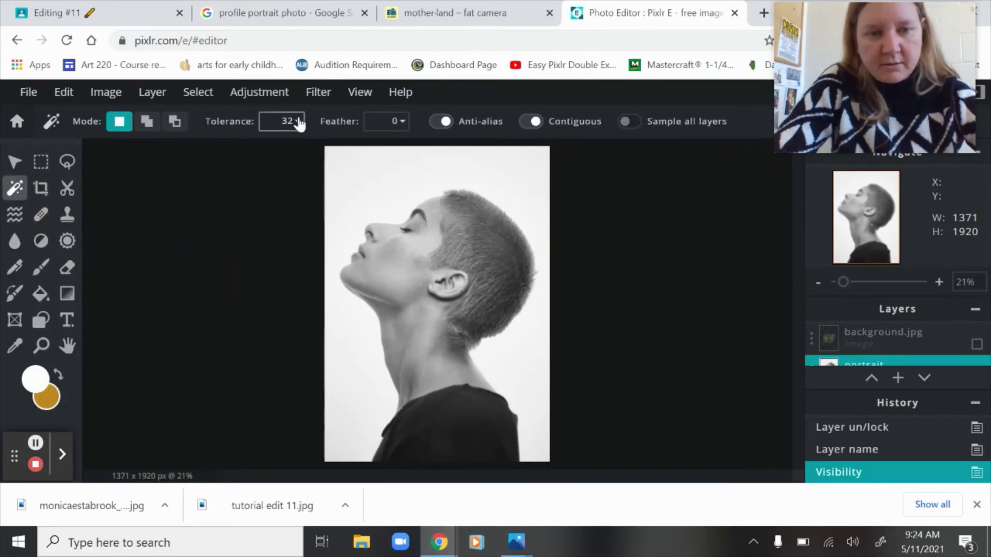
left_click(380, 171)
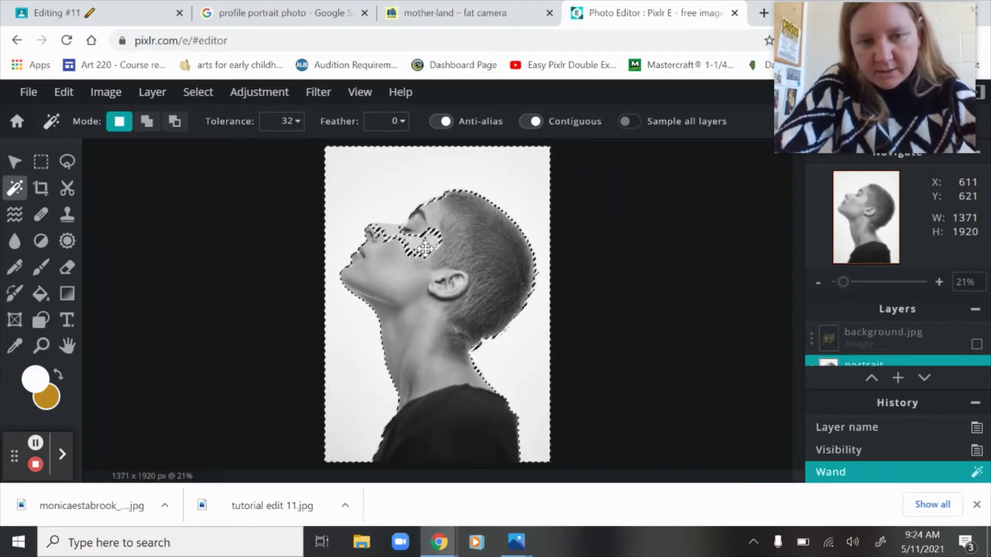
left_click(297, 121)
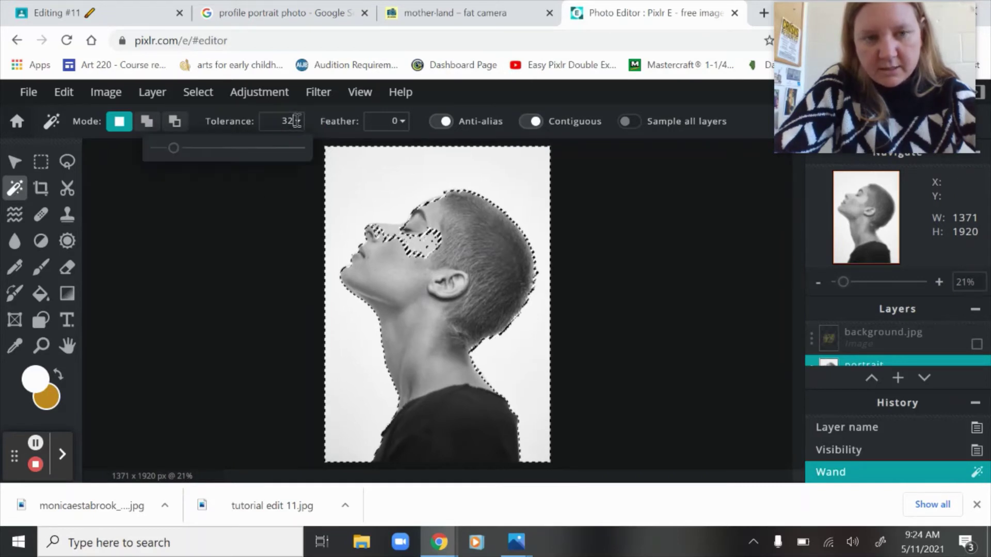
left_click(164, 148)
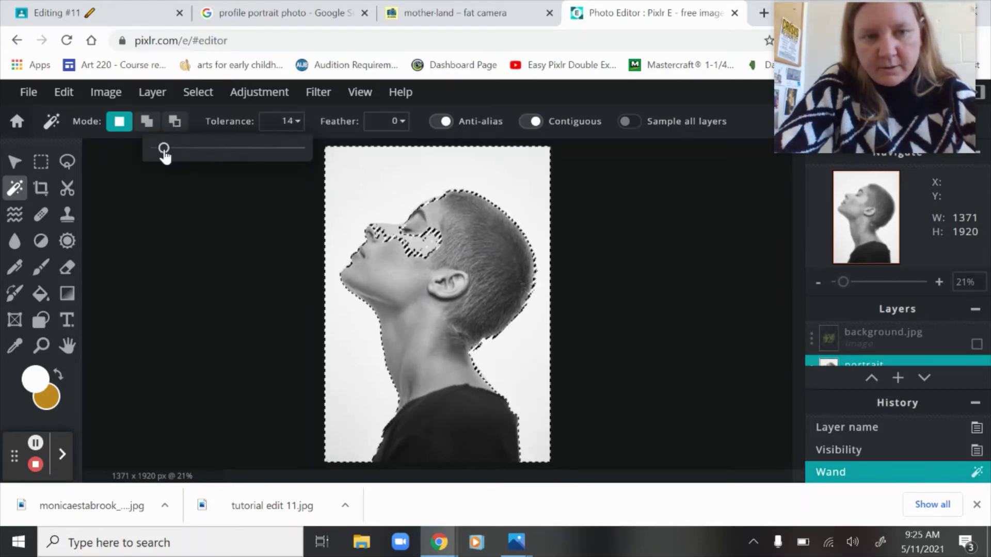
left_click(347, 169)
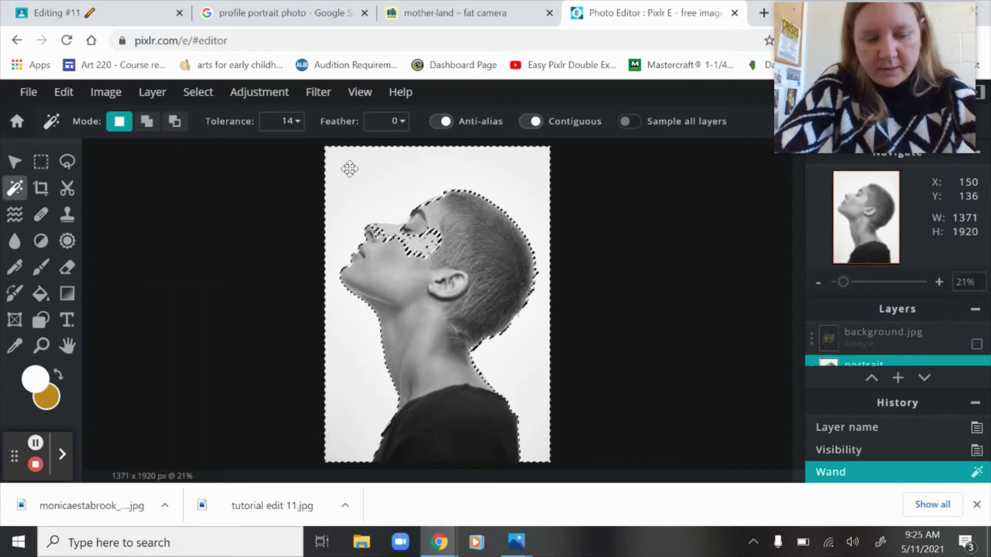
key("ctrl+z")
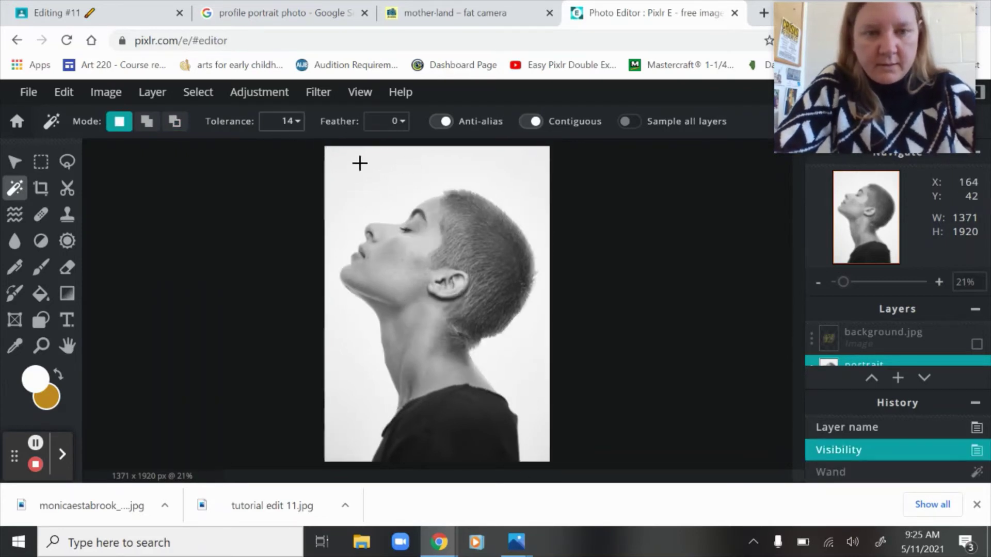
left_click(361, 165)
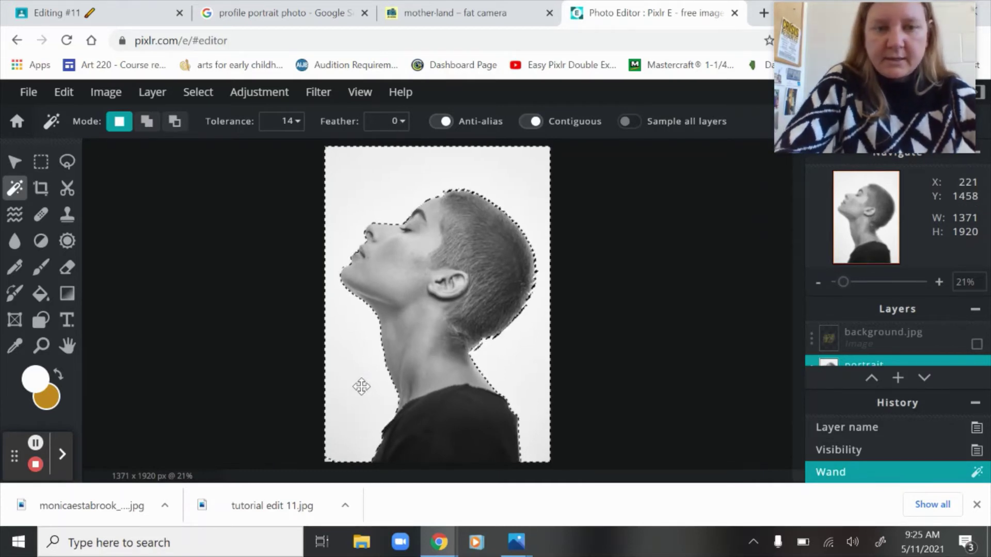
key("Delete")
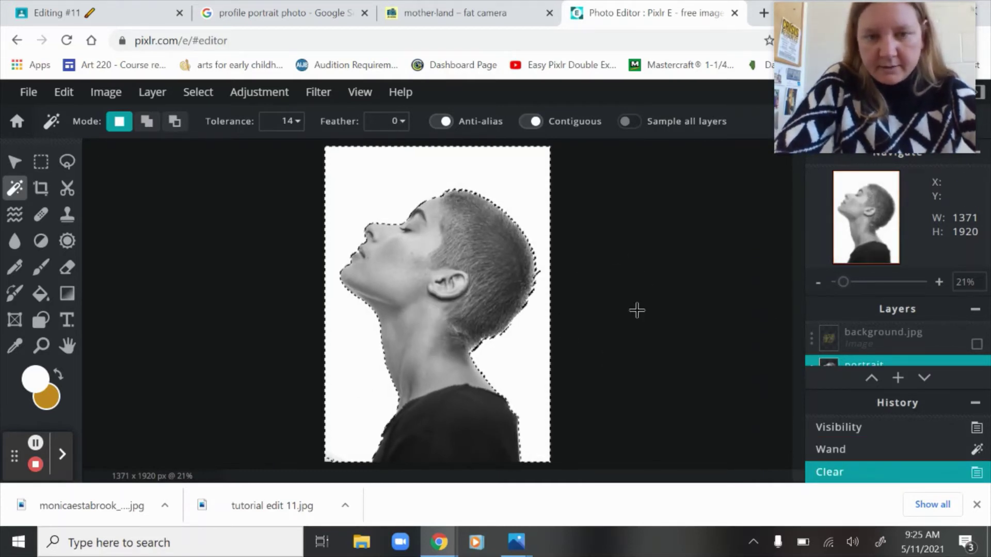
Hide the white layer to expose the transparency behind the portrait, and clear the backdrop selection.
scroll(900, 355, "down", 2)
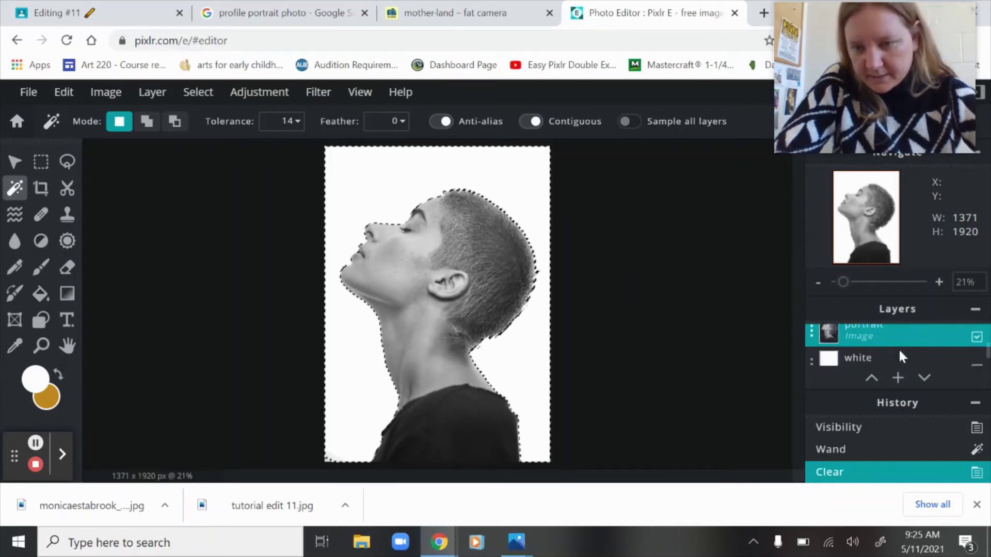
left_click(977, 355)
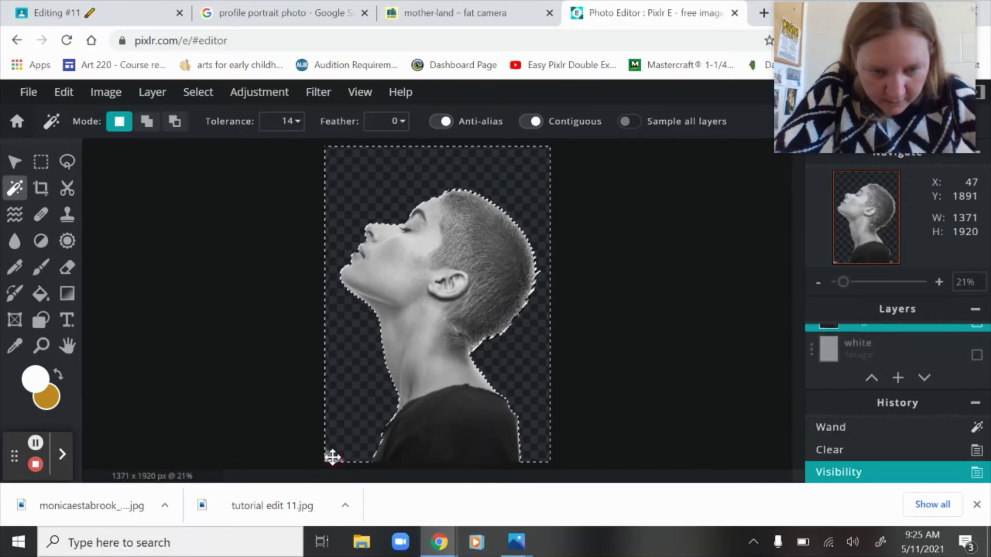
left_click(196, 94)
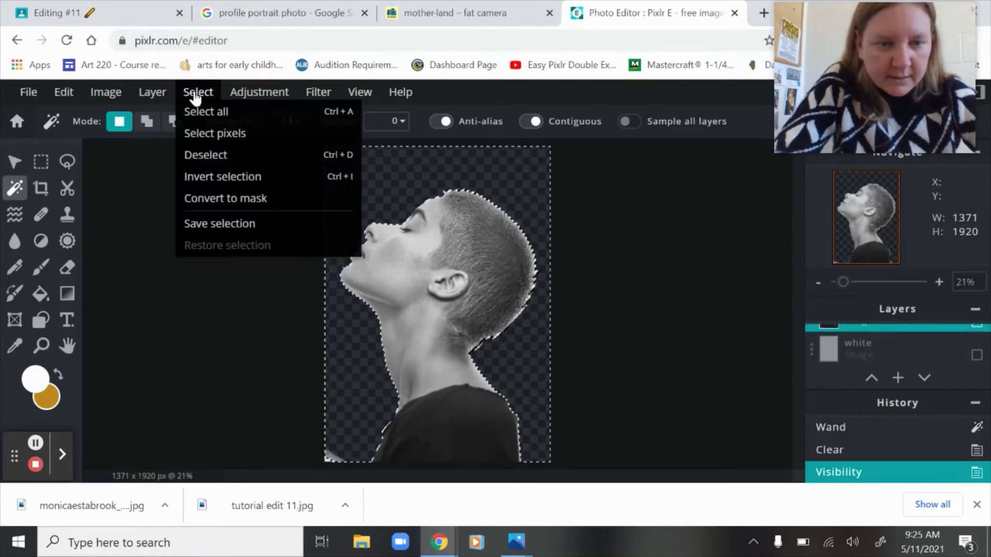
left_click(195, 155)
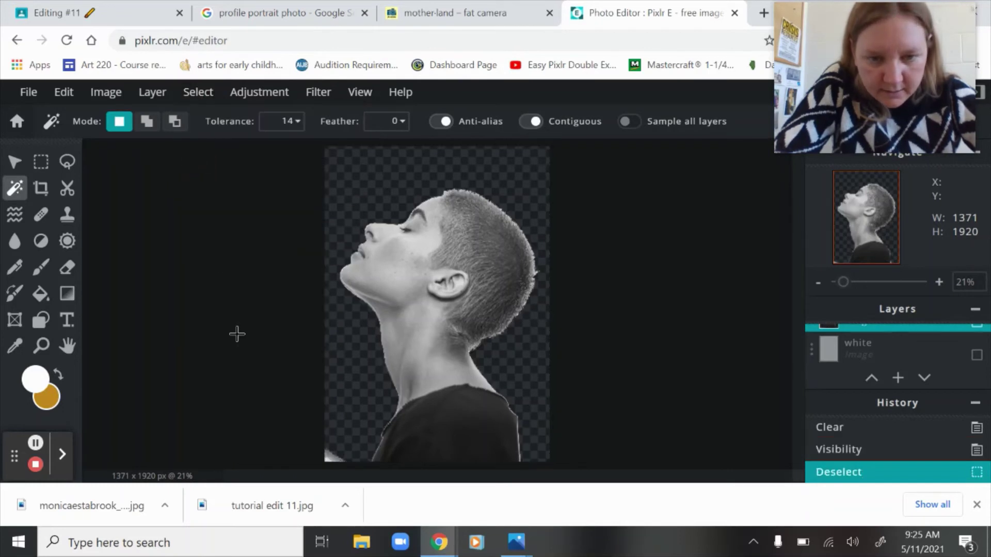
Wand-select and delete patches of leftover backdrop in the portrait's lower-left corner, deselect, and dismiss the advertisement.
left_click(331, 455)
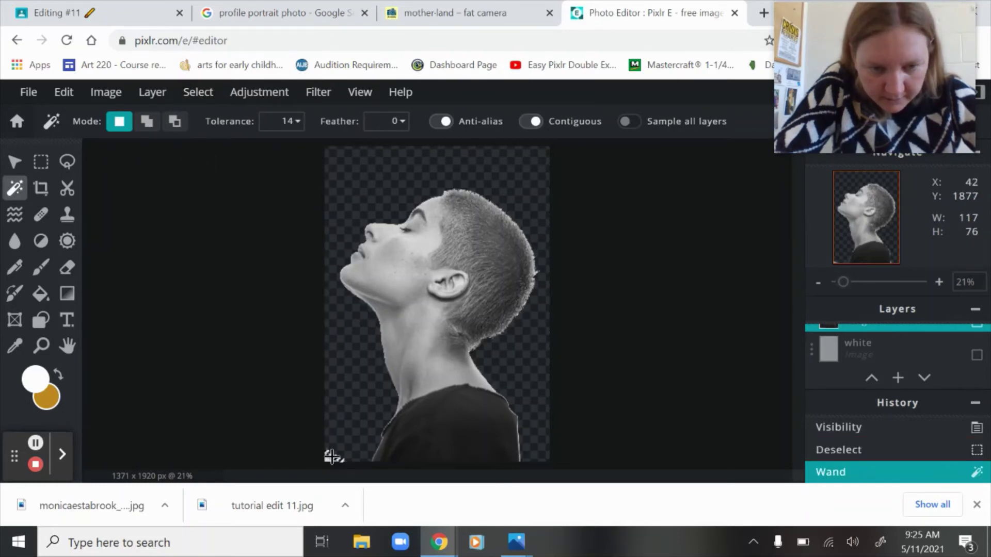
key("Delete")
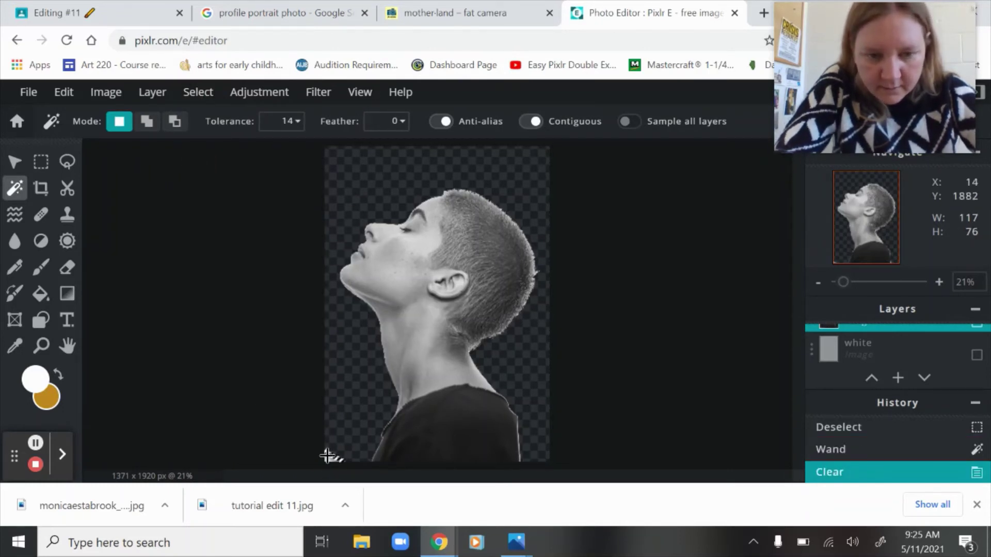
left_click(328, 459)
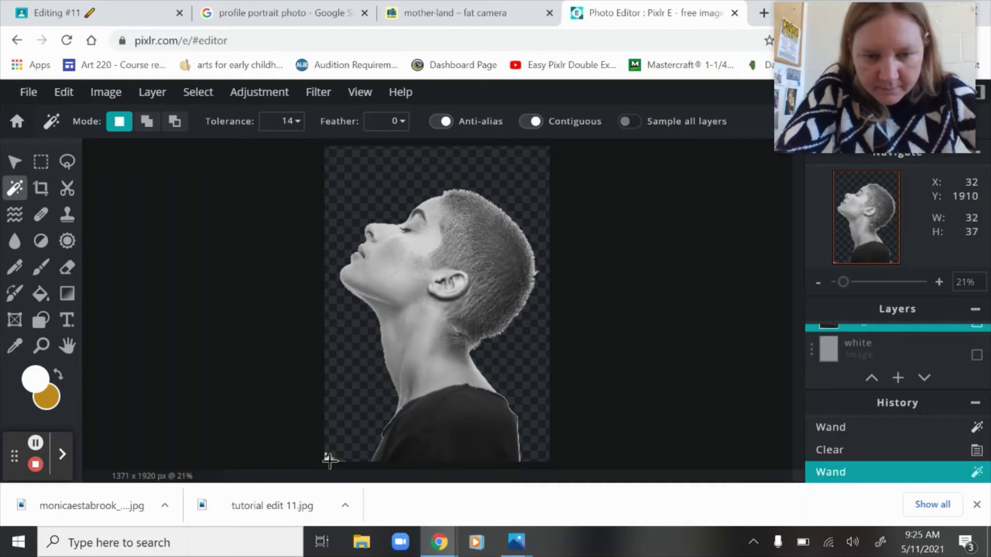
left_click(329, 458)
key("Delete")
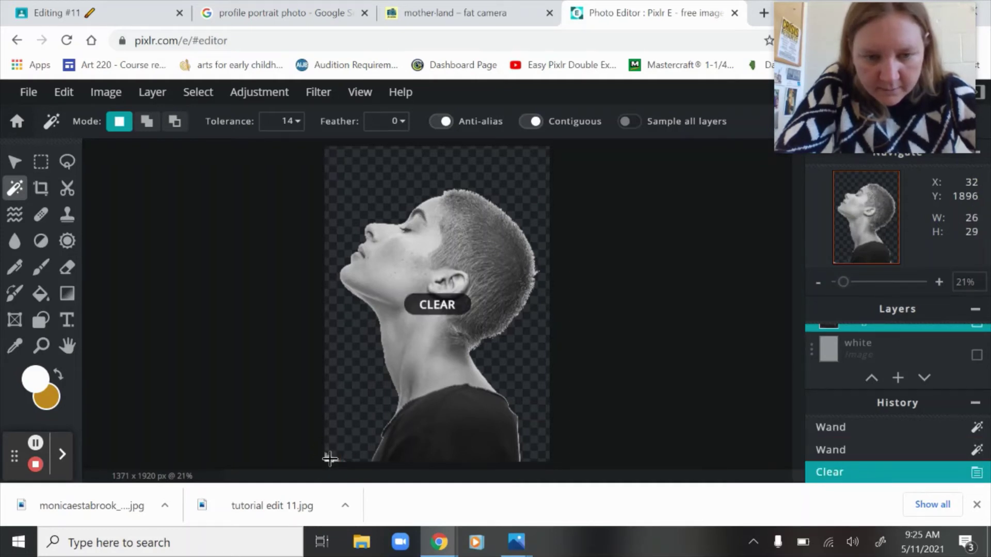
left_click(67, 267)
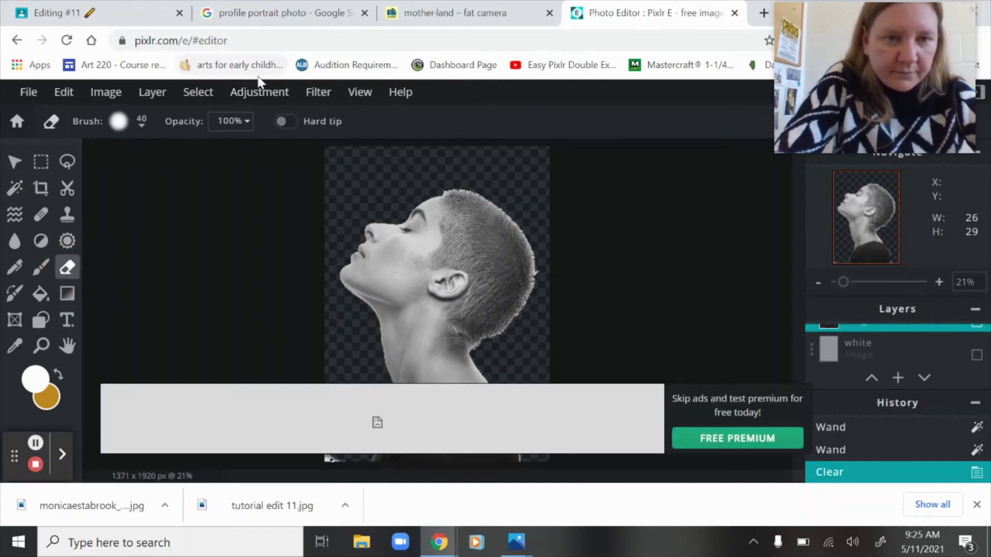
left_click(196, 92)
left_click(213, 166)
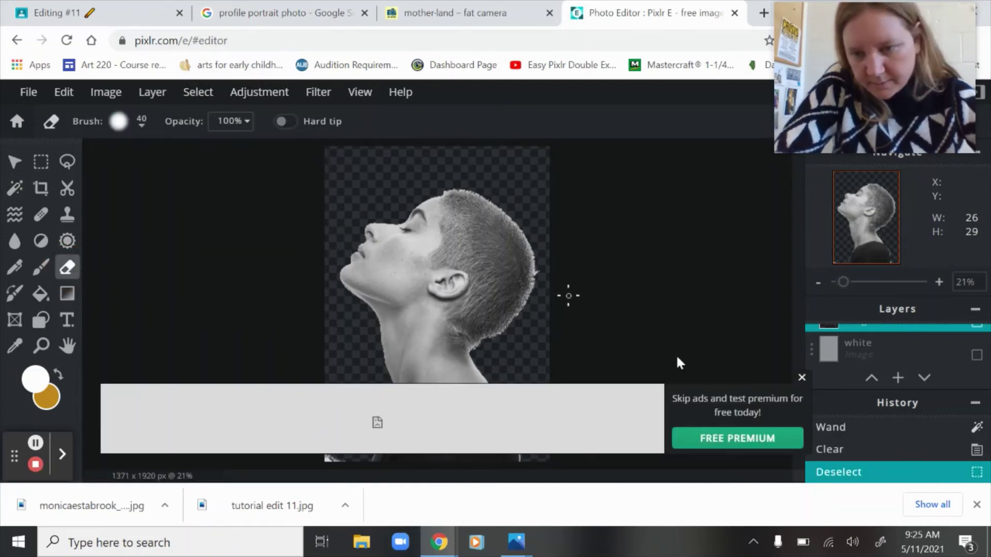
left_click(802, 378)
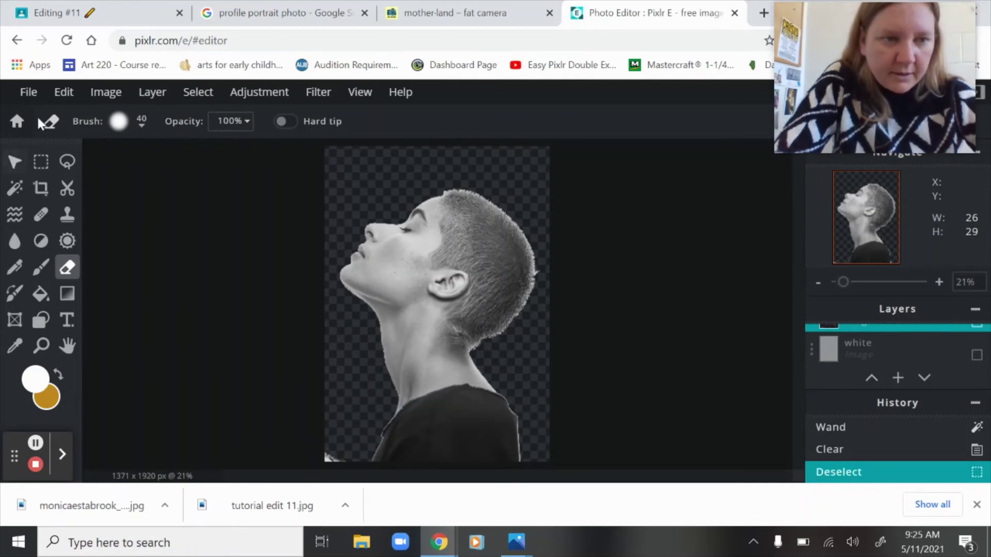
Lasso the remaining backdrop specks in the image's lower-left corner, delete them and clear the selection.
left_click(67, 162)
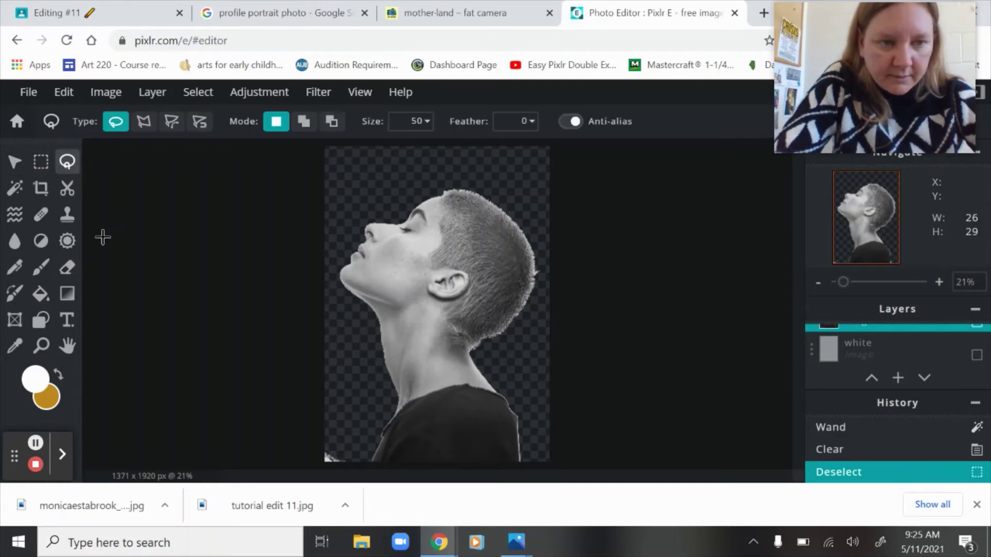
mouse_move(351, 426)
left_mouse_down()
mouse_move(305, 441)
mouse_move(311, 471)
mouse_move(349, 473)
mouse_move(348, 426)
left_mouse_up()
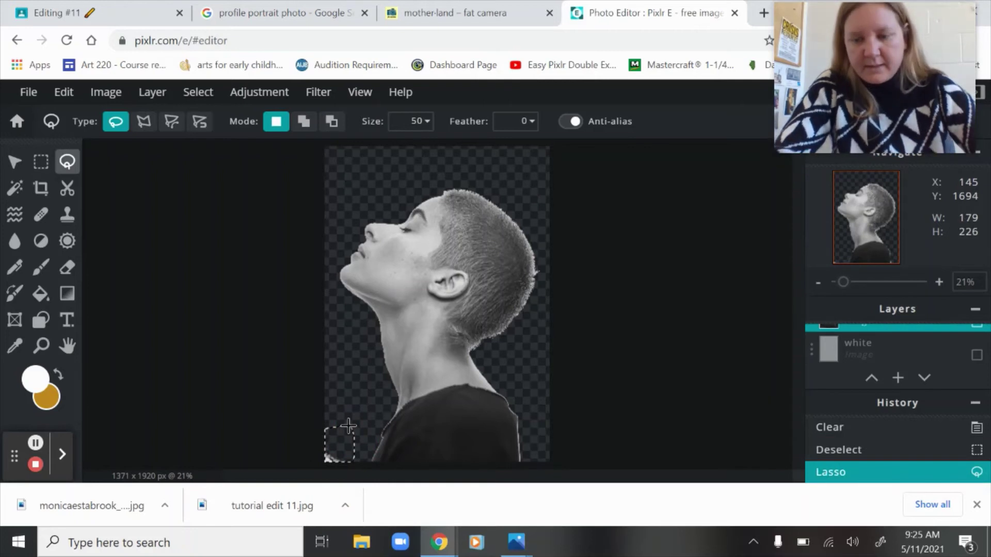
key("Delete")
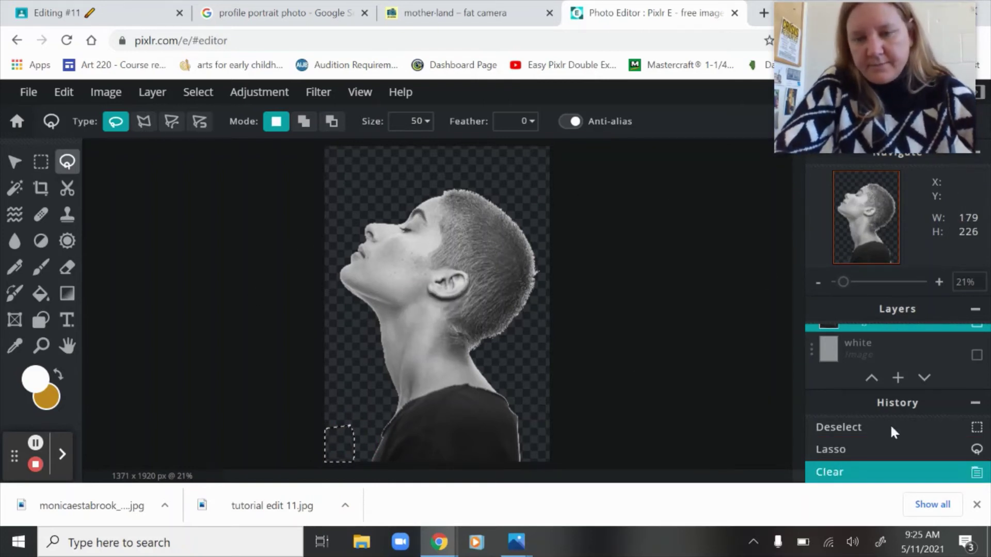
left_click(198, 94)
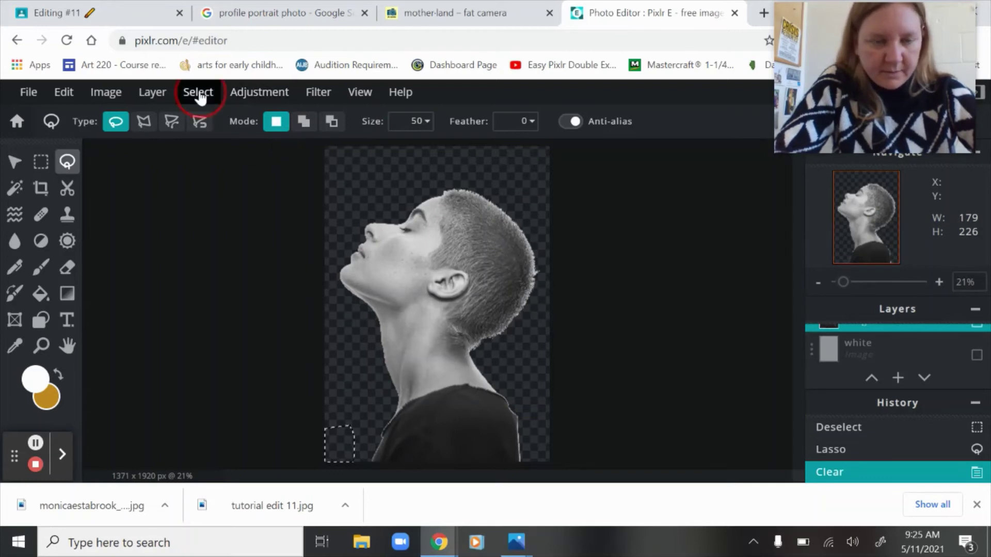
left_click(207, 154)
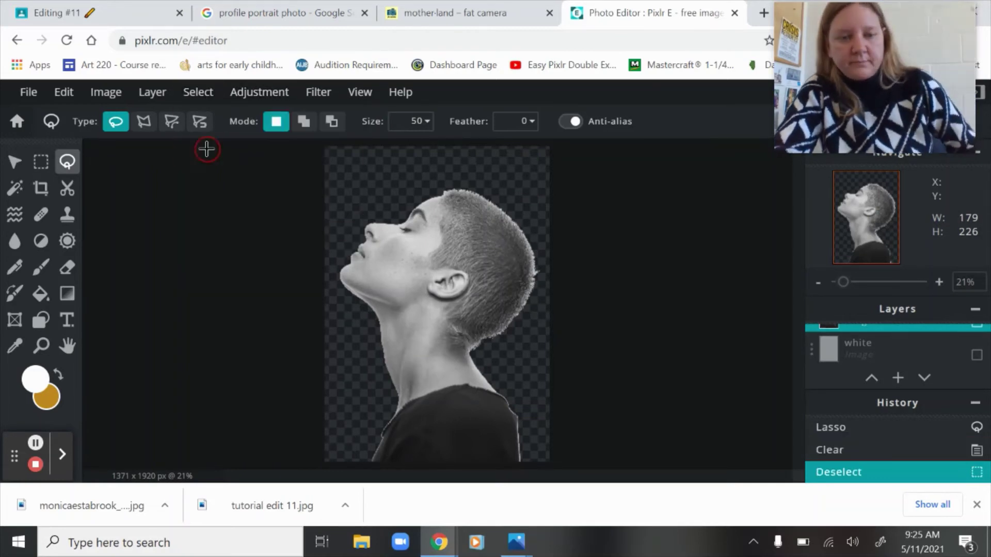
Make the background.jpg layer active and turn the visibility of the background.jpg and white layers back on.
scroll(896, 343, "up", 2)
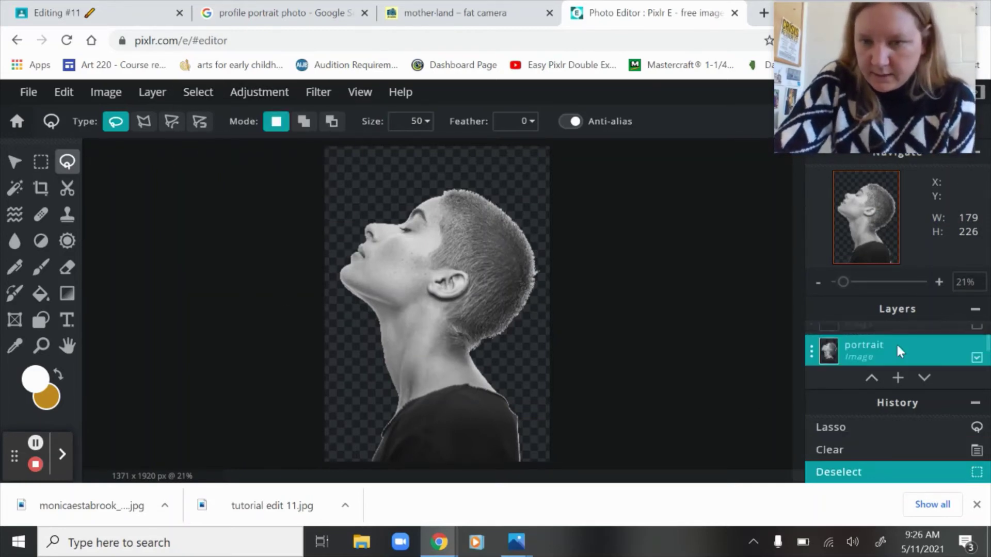
left_click(897, 345)
scroll(897, 344, "down", 1)
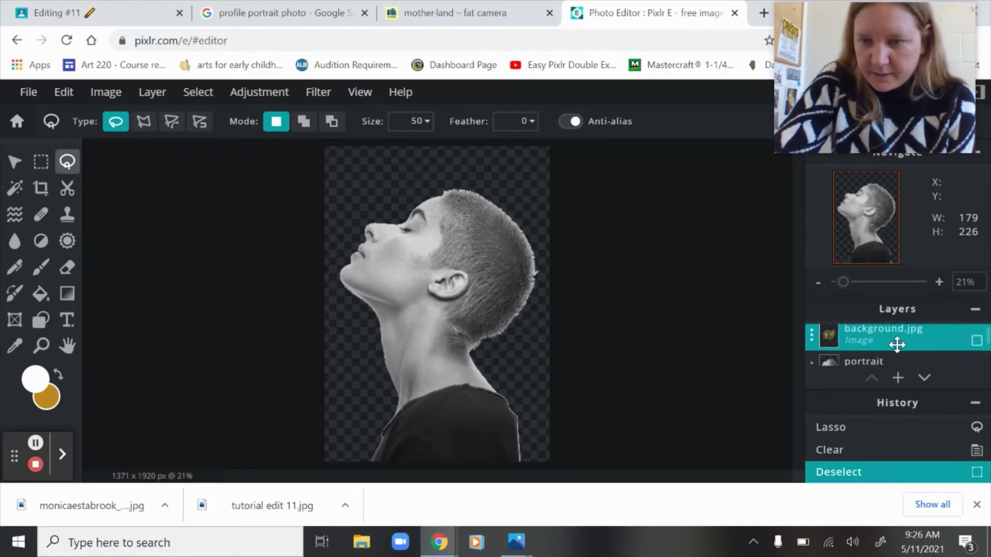
left_click(976, 342)
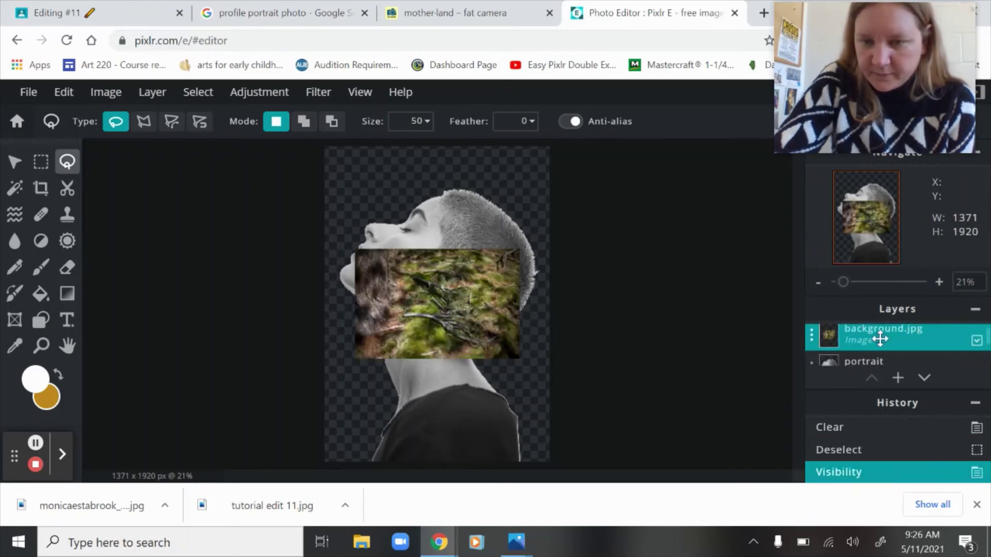
scroll(882, 342, "down", 2)
left_click(976, 351)
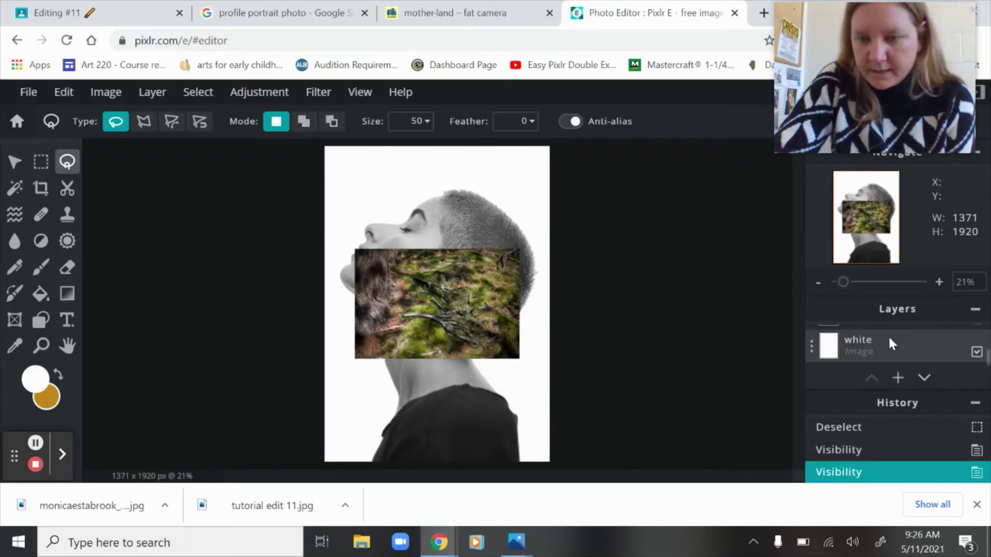
Enlarge the background.jpg landscape proportionally to about 3071 × 2049 px and place it at about X -1001, Y 222 over the portrait.
scroll(890, 349, "up", 2)
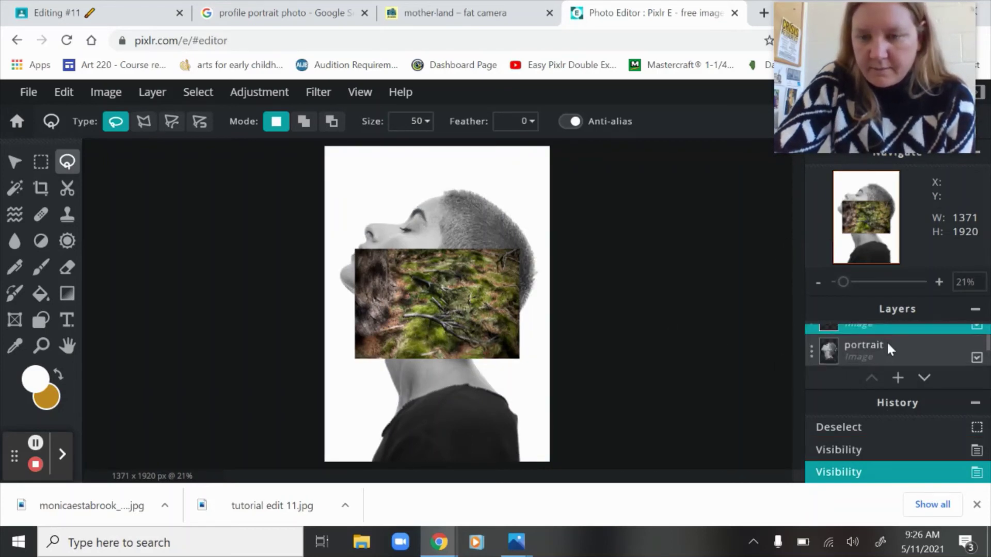
scroll(891, 349, "up", 1)
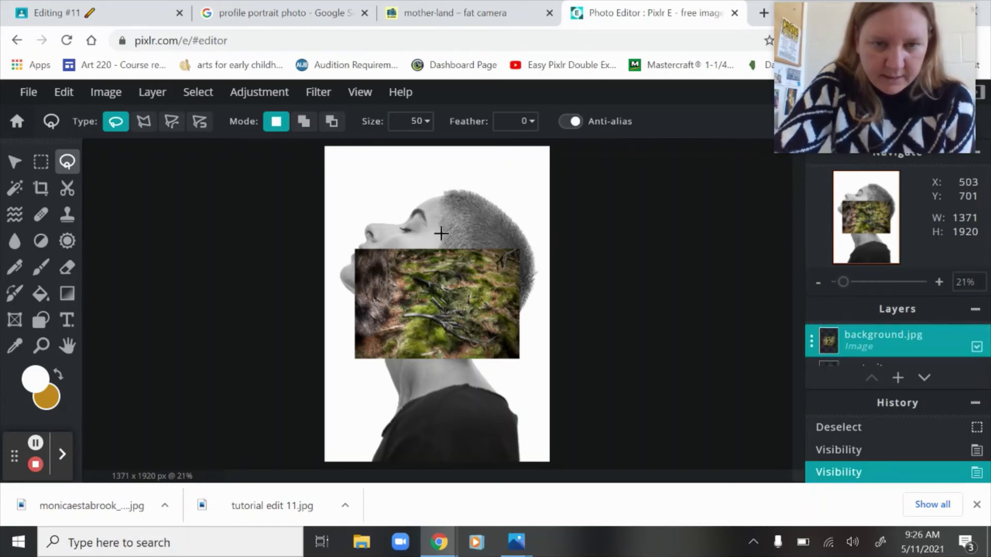
left_click(15, 162)
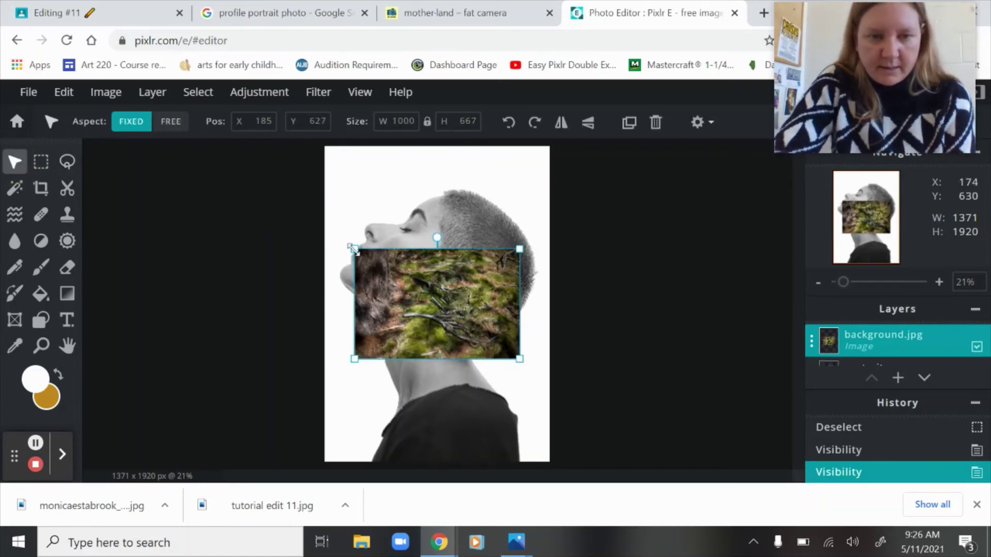
left_click_drag(353, 248, 235, 146)
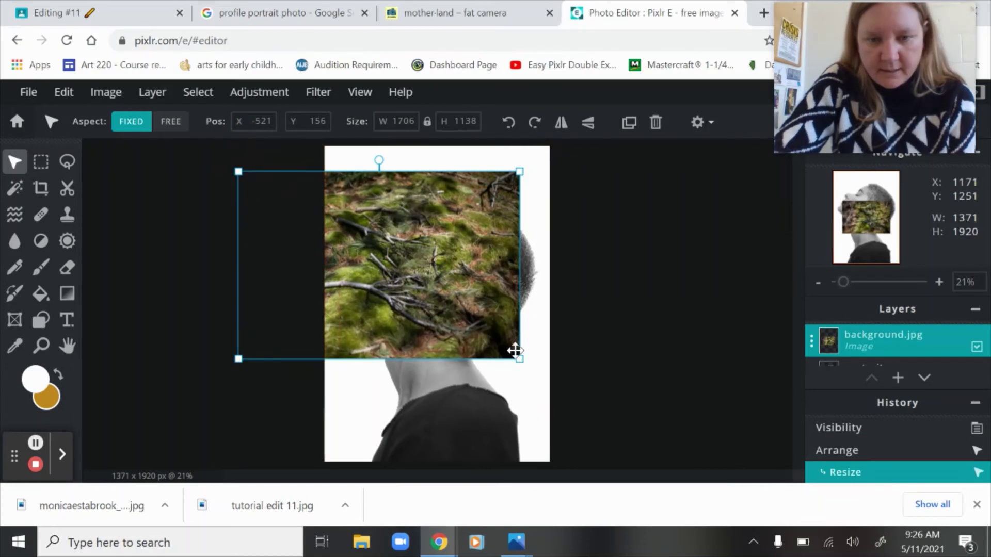
left_click_drag(515, 351, 604, 415)
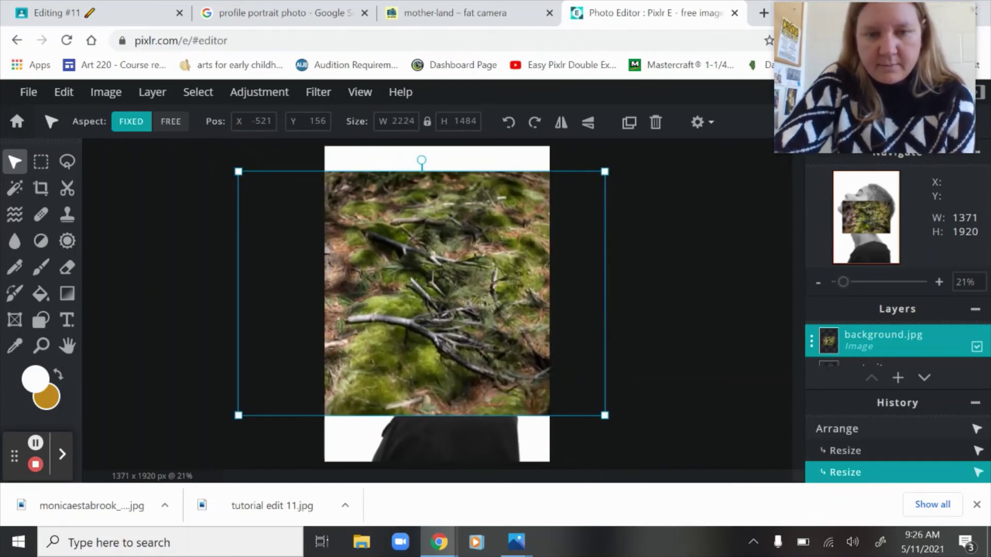
left_click_drag(394, 272, 323, 237)
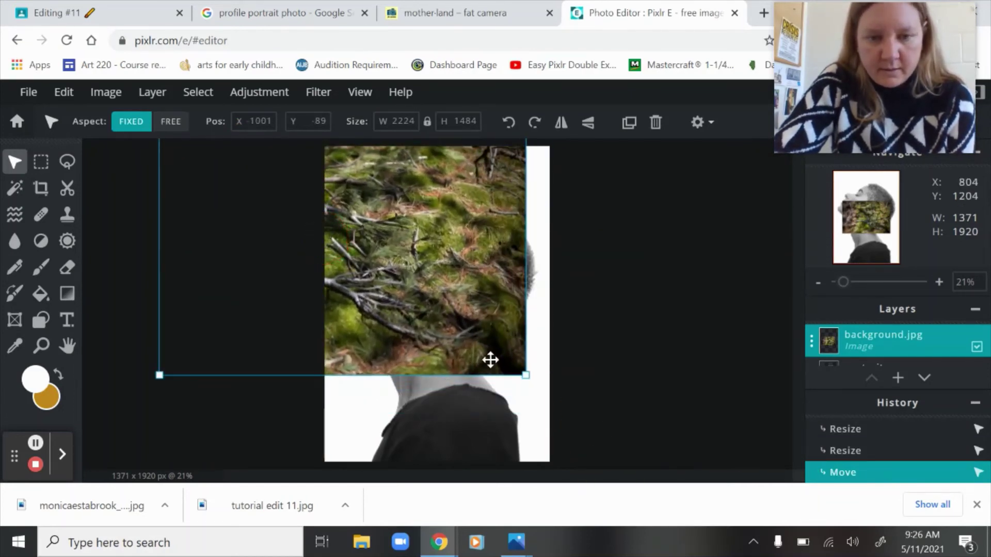
left_click_drag(526, 375, 706, 505)
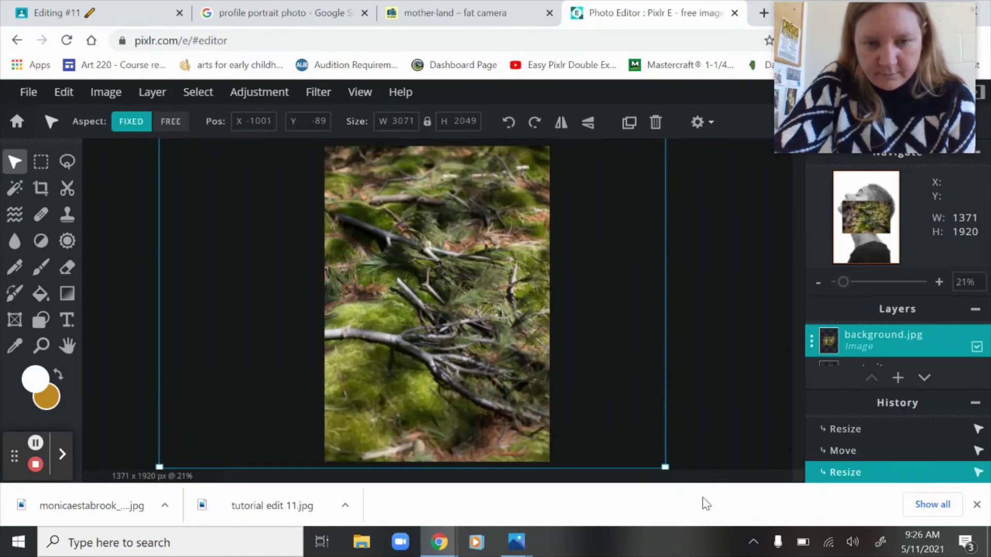
left_click_drag(420, 305, 423, 359)
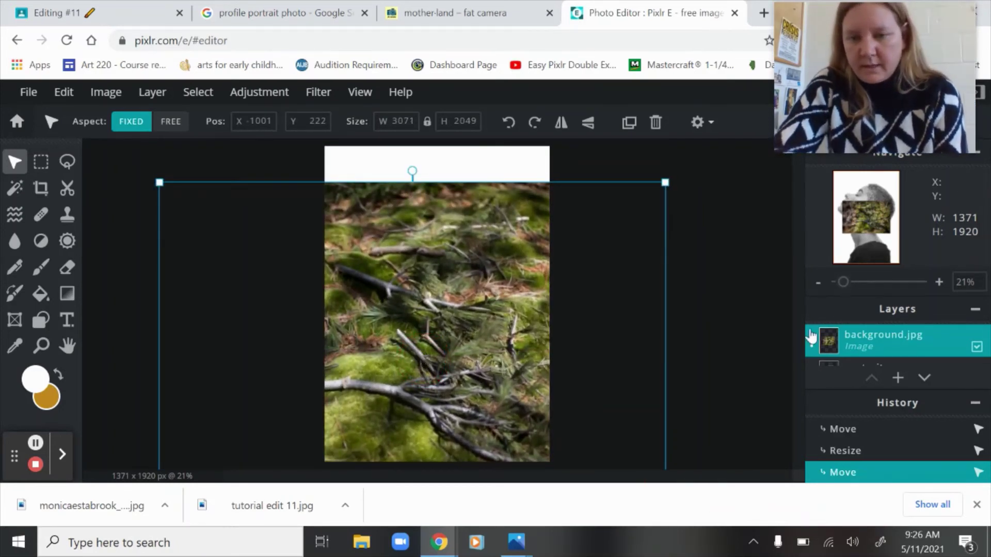
left_click(683, 284)
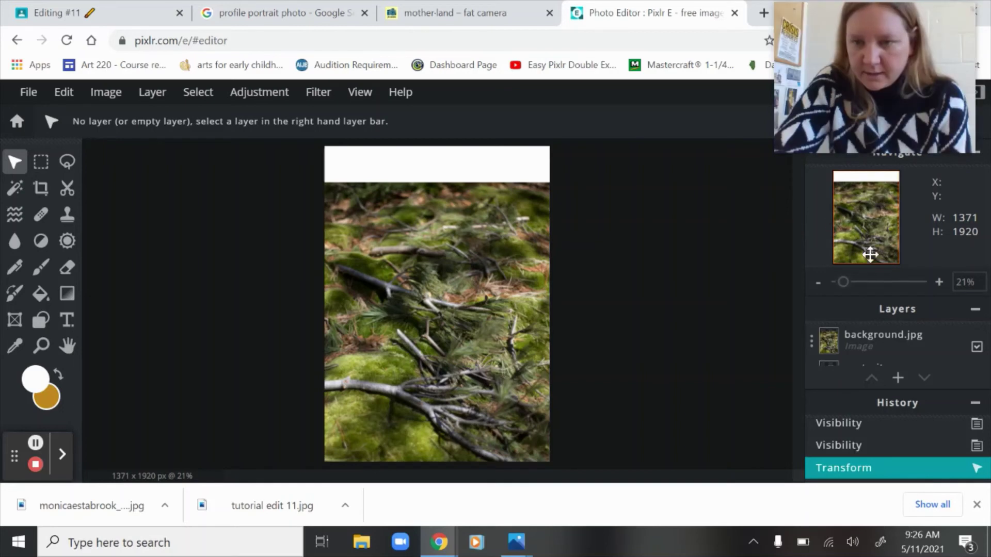
Dismiss the browser's downloads bar and set the background.jpg layer's transparency to 55.
left_click(809, 346)
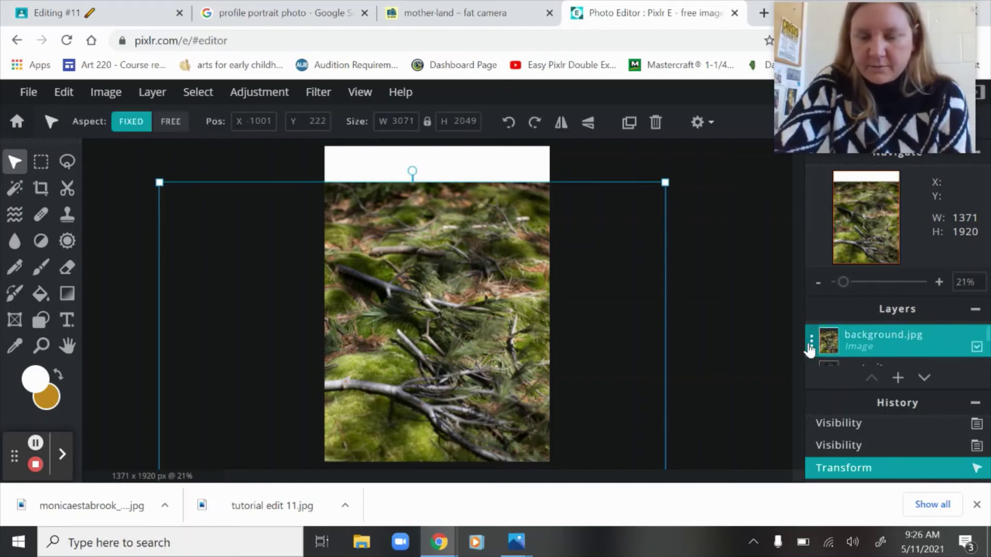
left_click(810, 344)
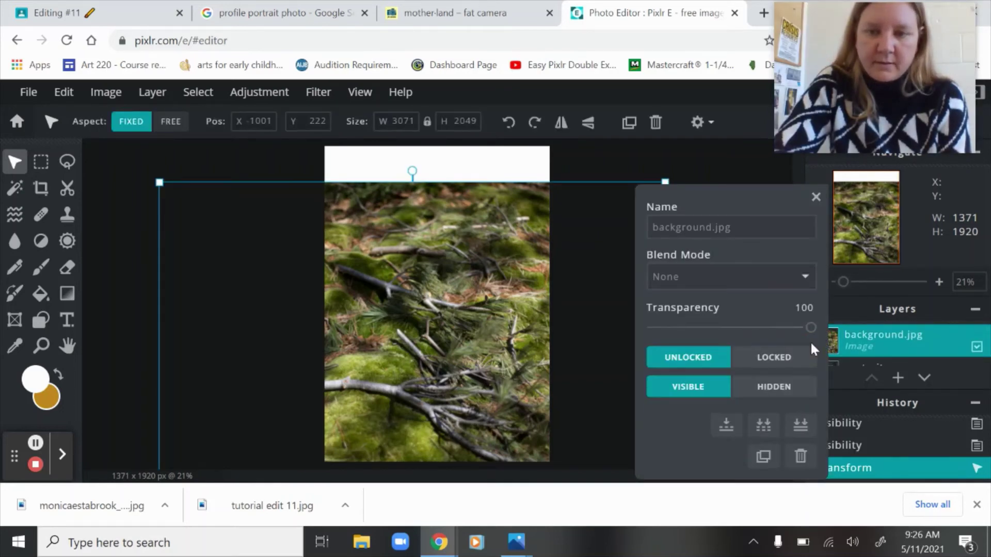
left_click(977, 506)
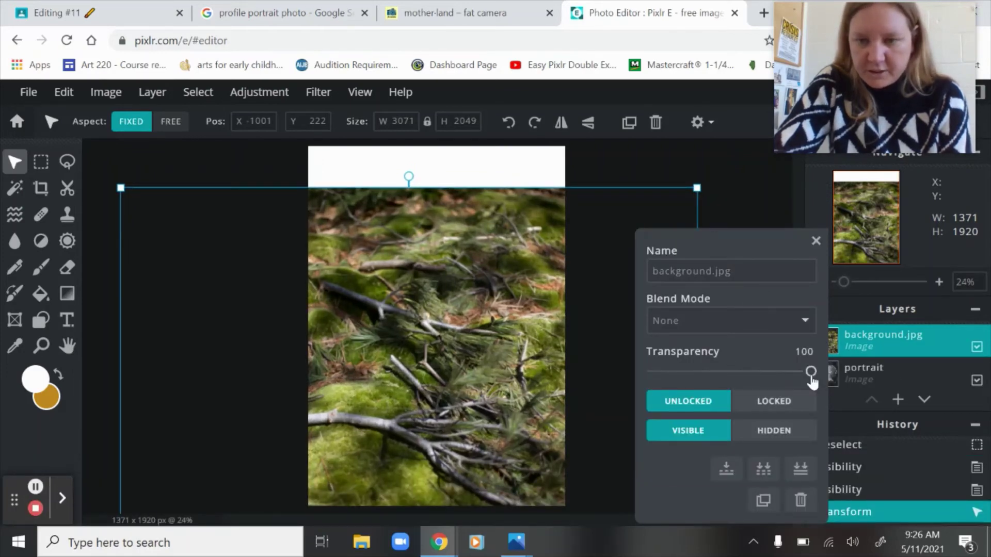
left_click_drag(810, 371, 741, 375)
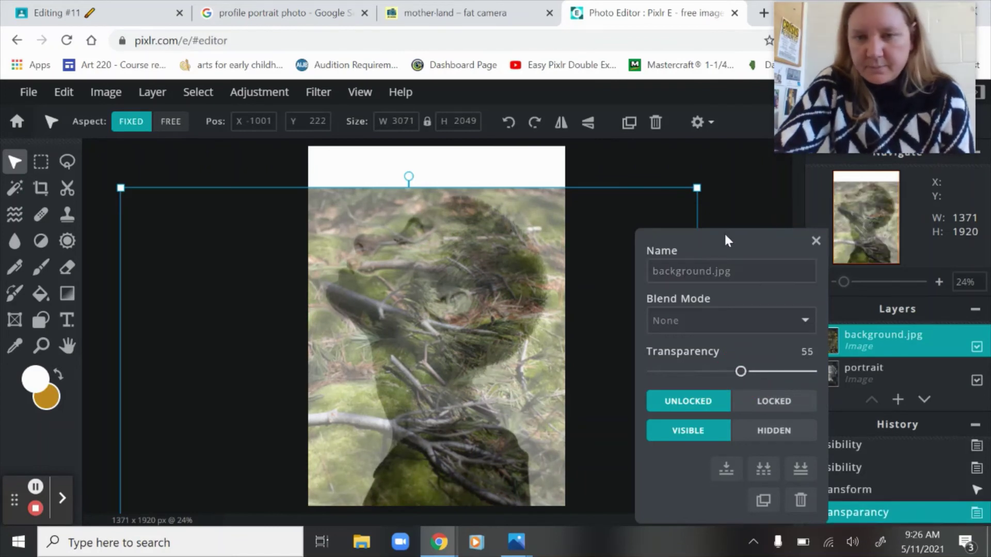
left_click(815, 242)
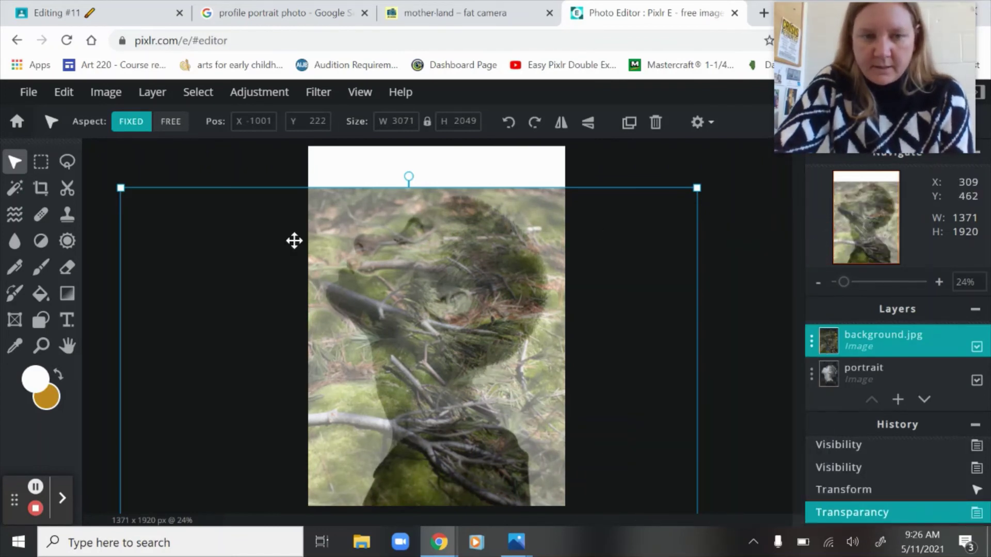
Shift the semi-transparent landscape layer with the Arrange tool to about X -1558, Y 205.
left_click(14, 163)
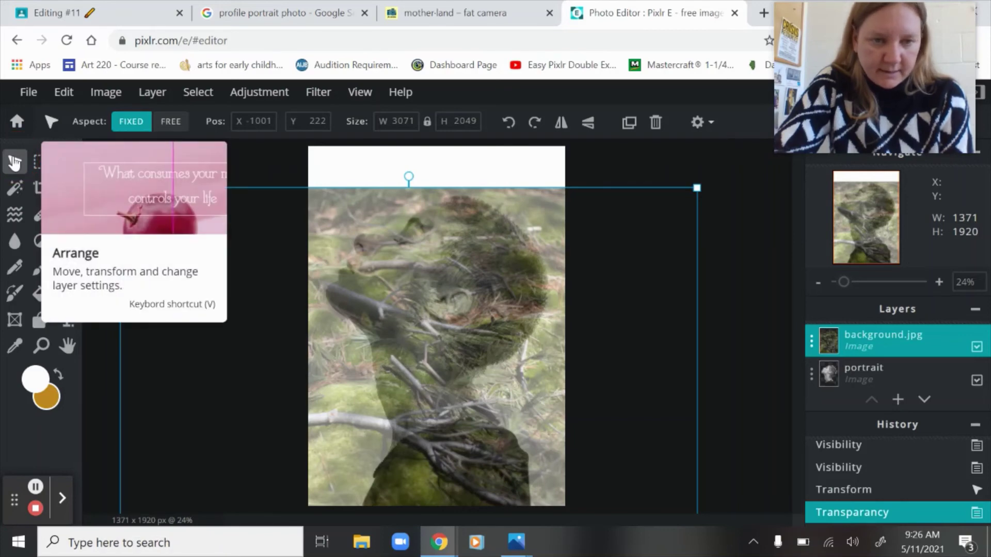
left_click(336, 272)
left_click_drag(336, 272, 231, 268)
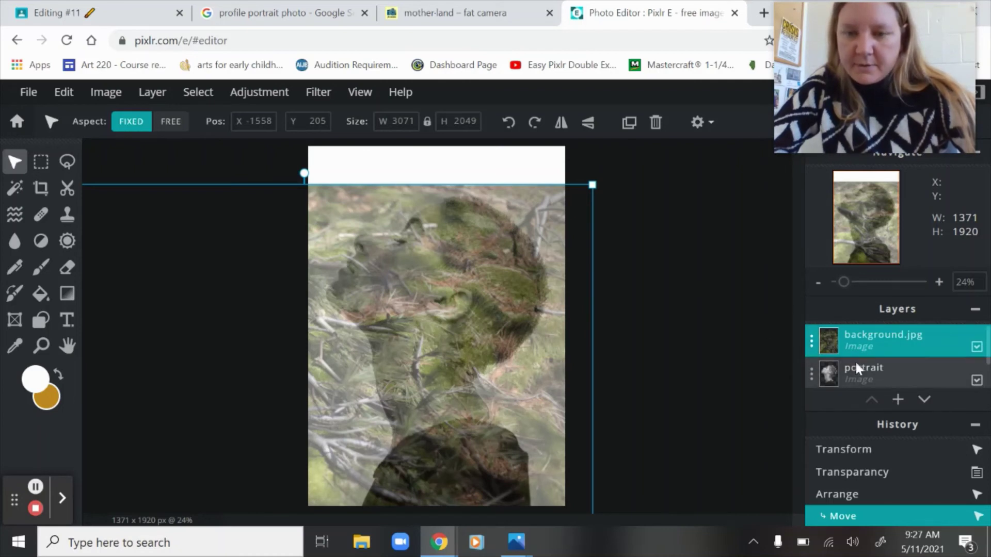
Wand-select the empty area around the figure on the portrait layer, delete that area from the background.jpg layer, and deselect.
left_click(868, 379)
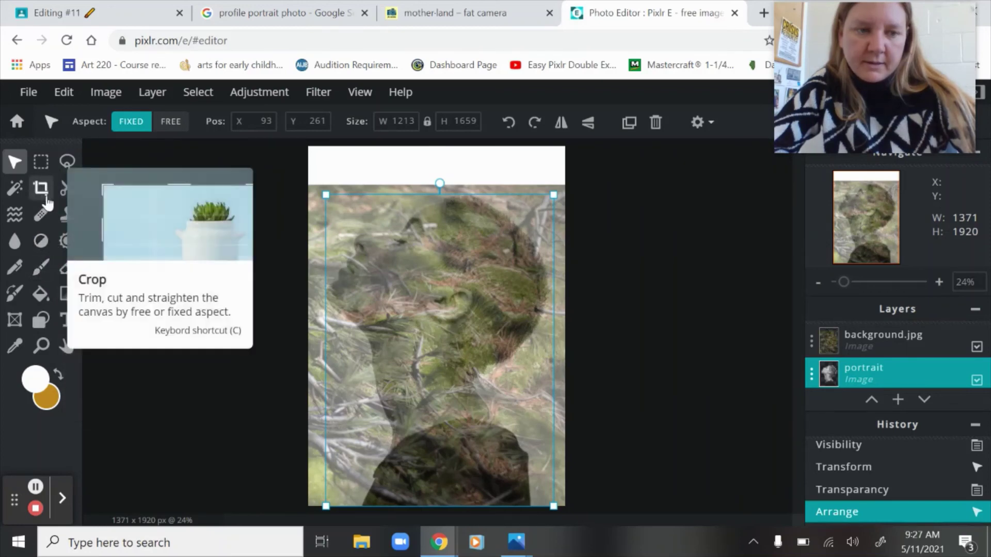
left_click(16, 191)
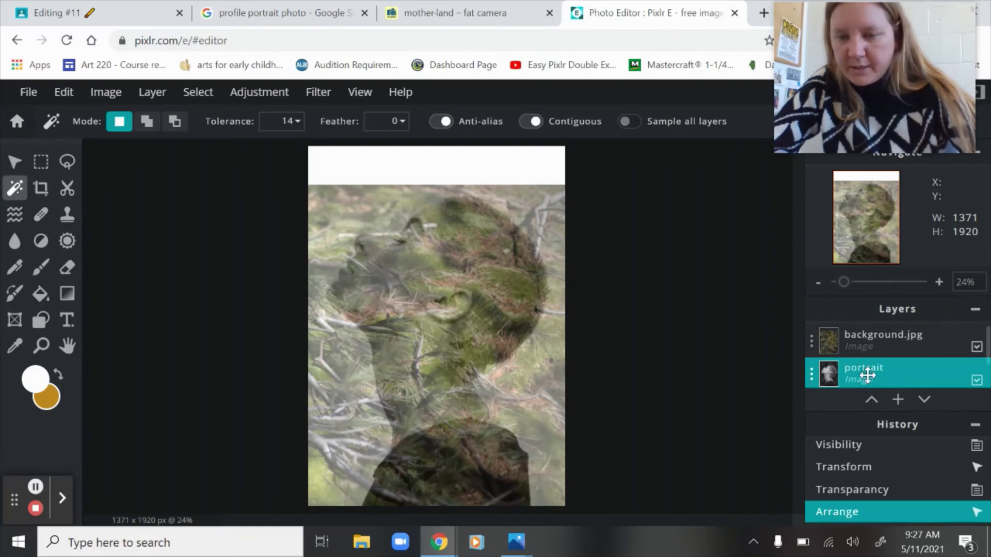
left_click(484, 176)
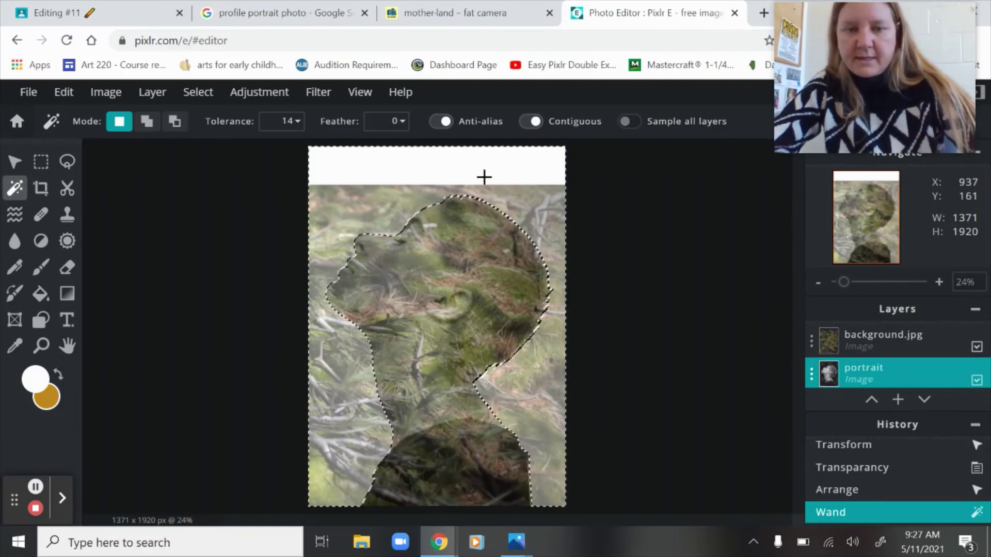
left_click(877, 336)
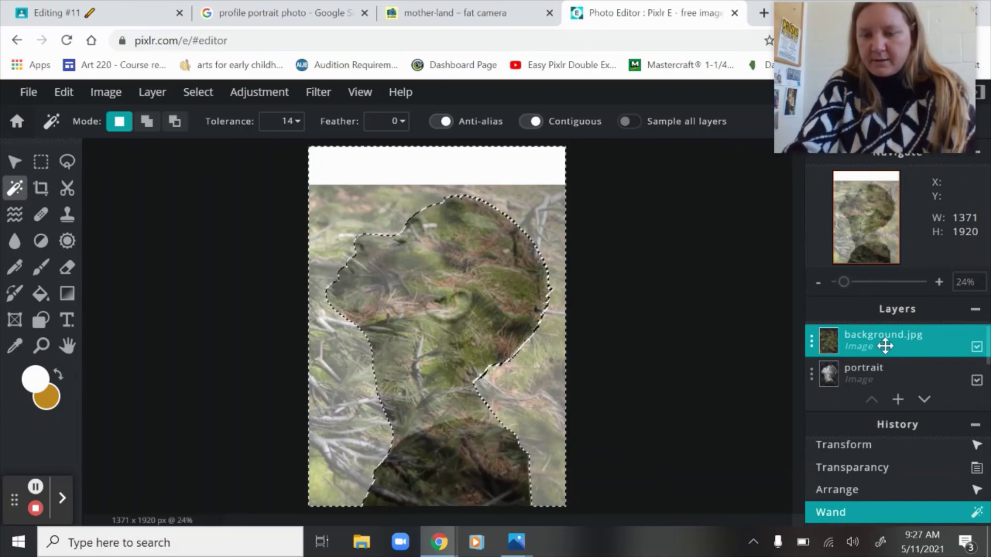
key("Delete")
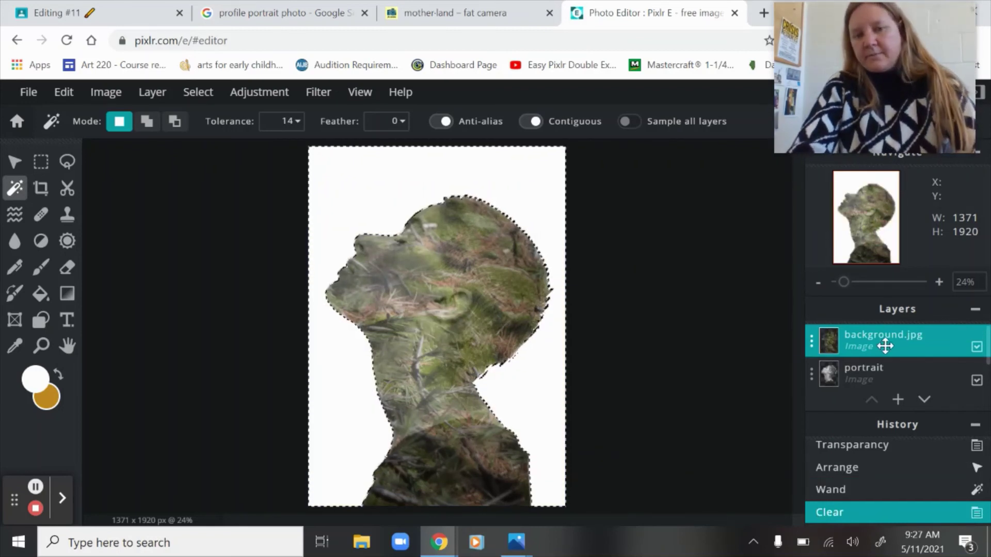
left_click(199, 92)
left_click(201, 155)
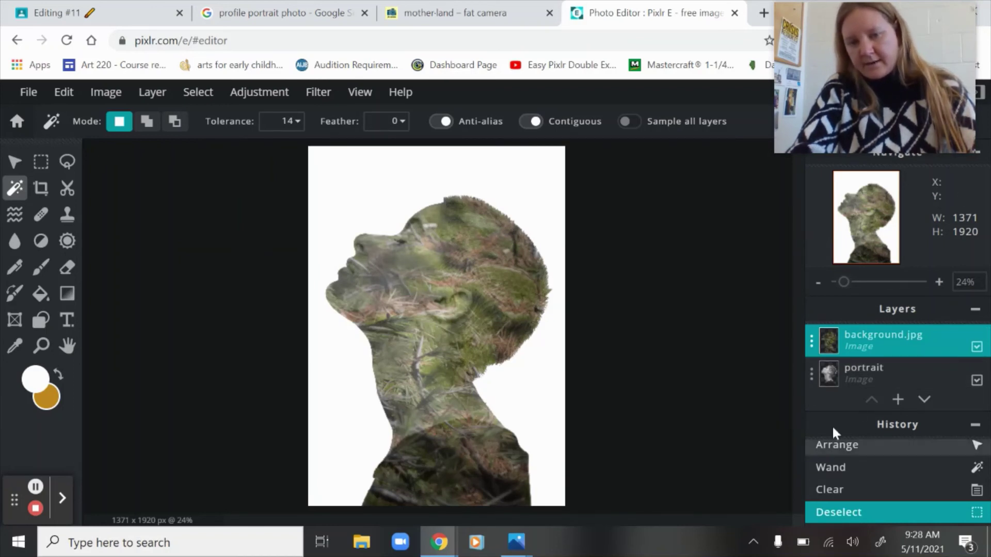
Try a stronger opacity on the trimmed background.jpg layer, settle on a transparency of 50, and close its settings.
left_click(812, 340)
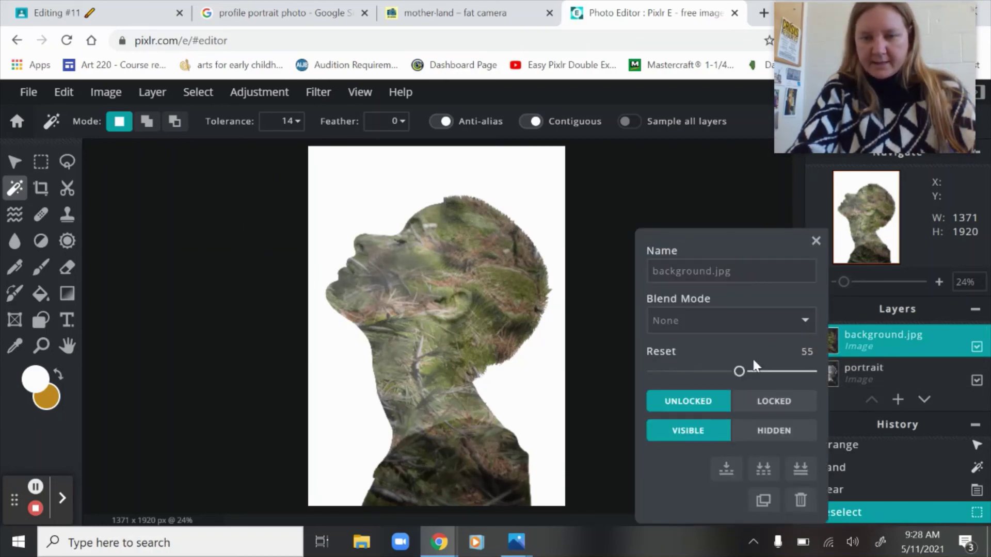
left_click_drag(741, 371, 786, 374)
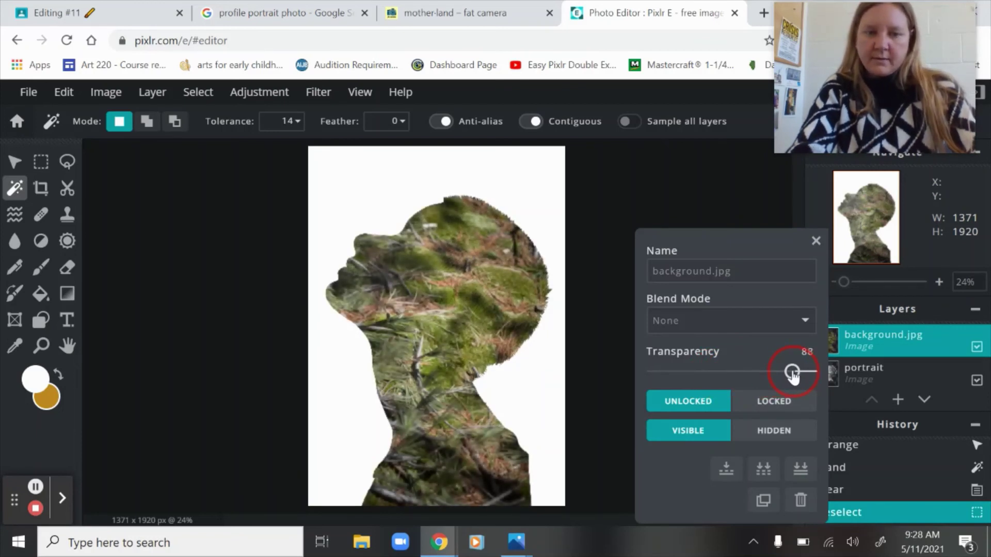
left_click_drag(792, 374, 732, 373)
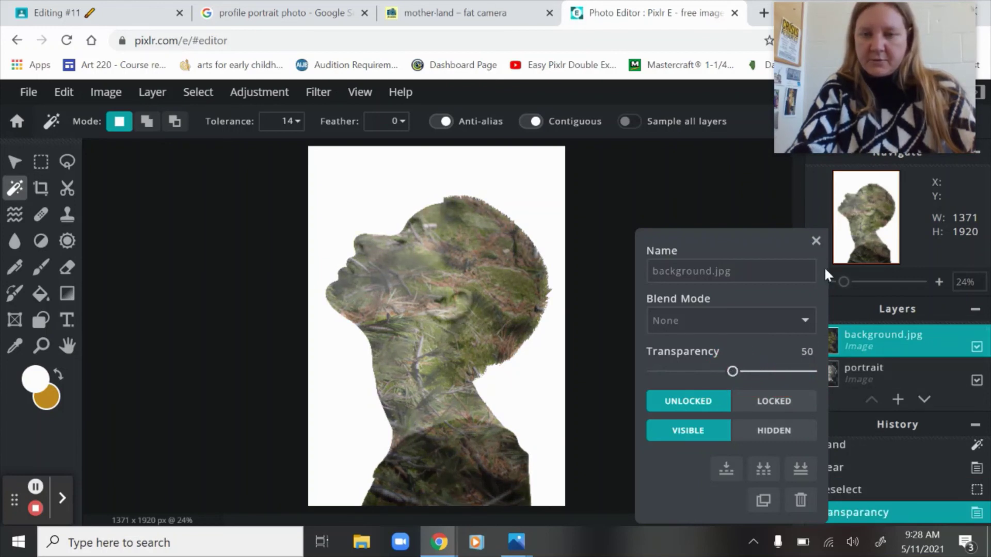
left_click(815, 241)
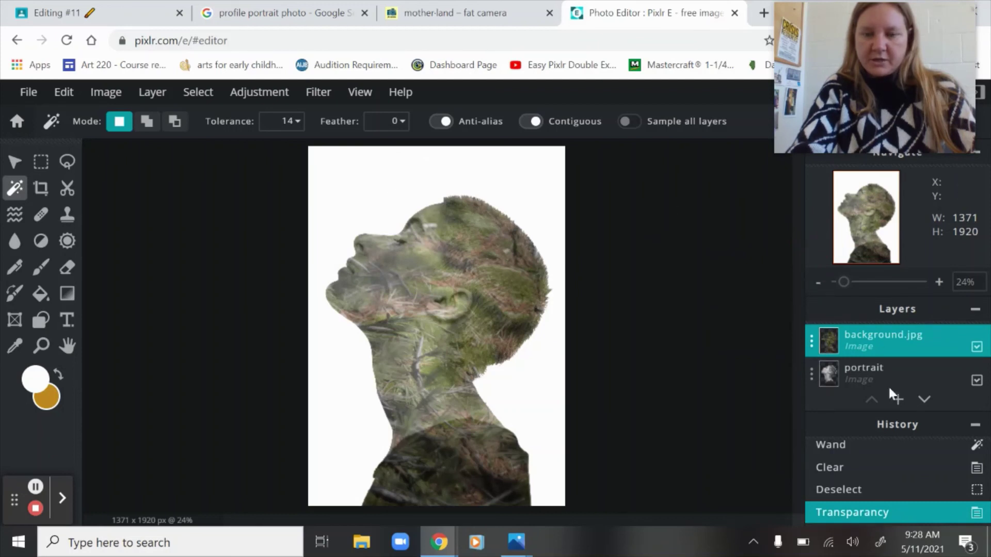
Try filling the white layer behind the portrait with the golden-brown swatch colour, dismissing the advertisement, and undo the fill.
scroll(857, 371, "down", 1)
left_click(857, 371)
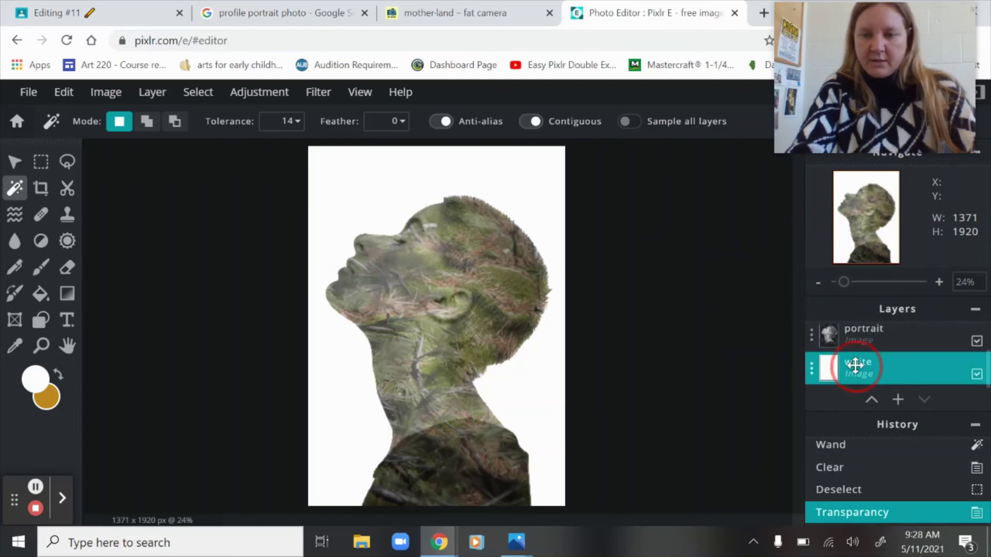
left_click(57, 376)
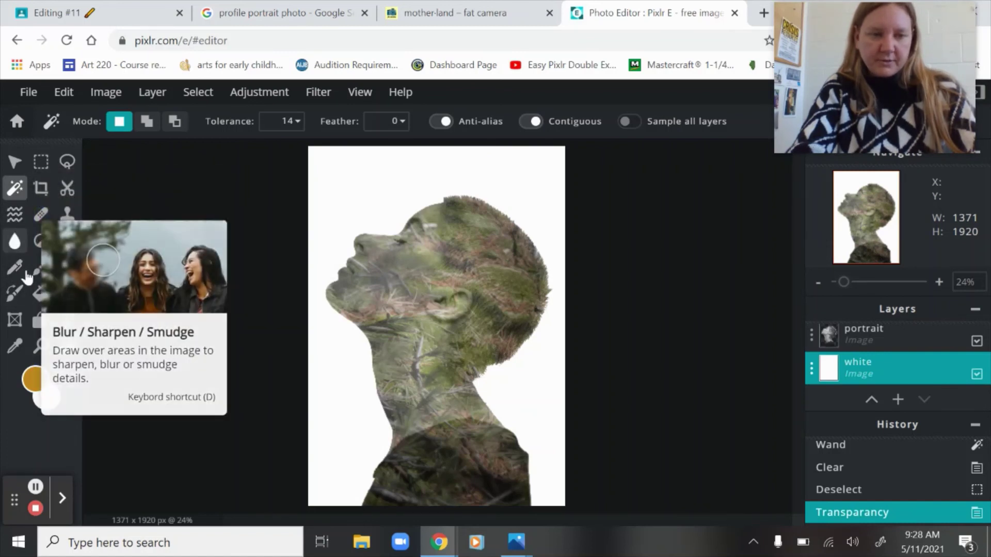
left_click(40, 293)
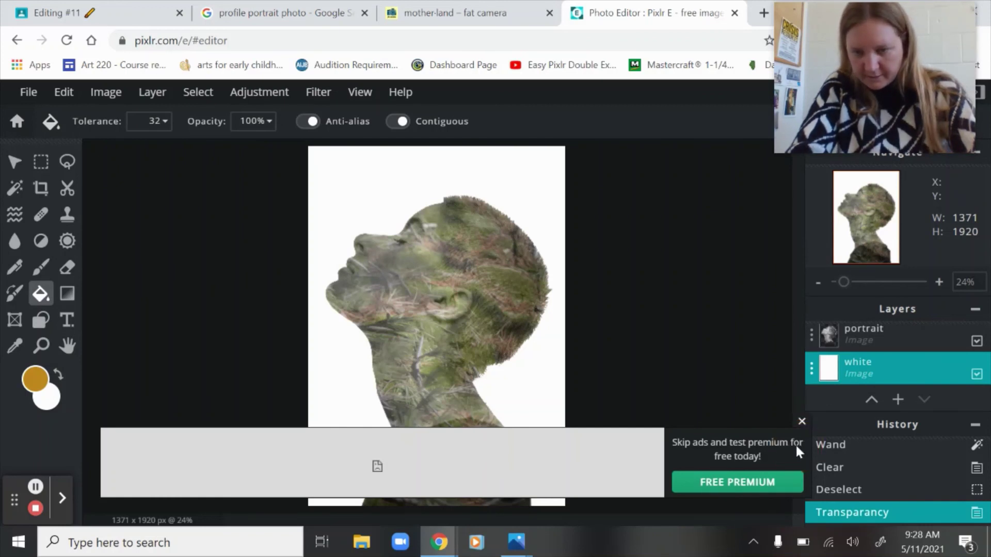
left_click(800, 419)
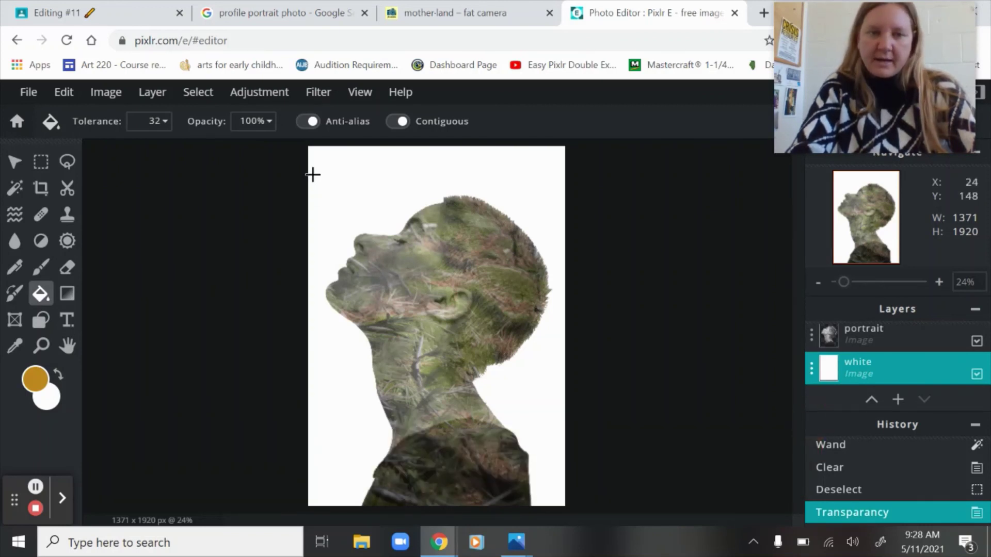
left_click(312, 175)
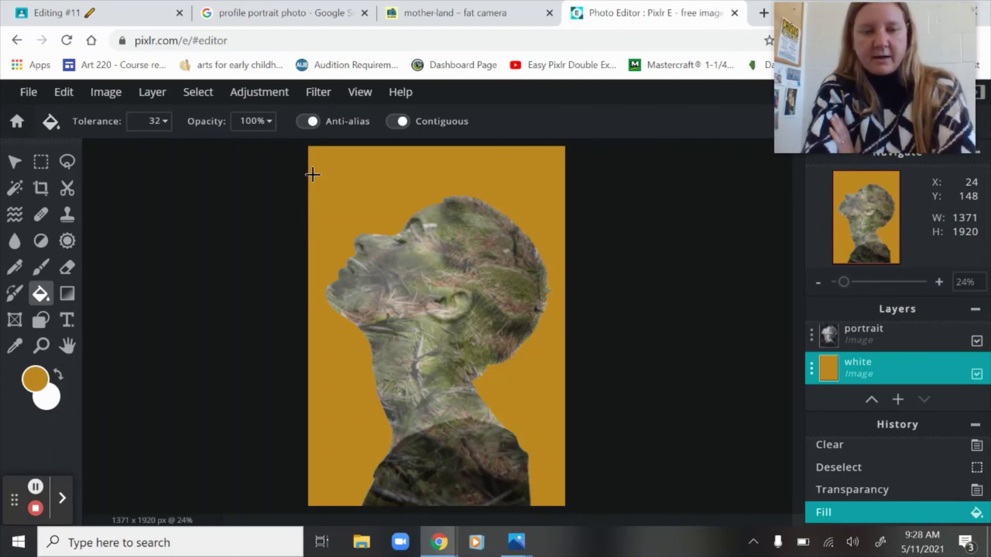
right_click(312, 175)
key("ctrl+z")
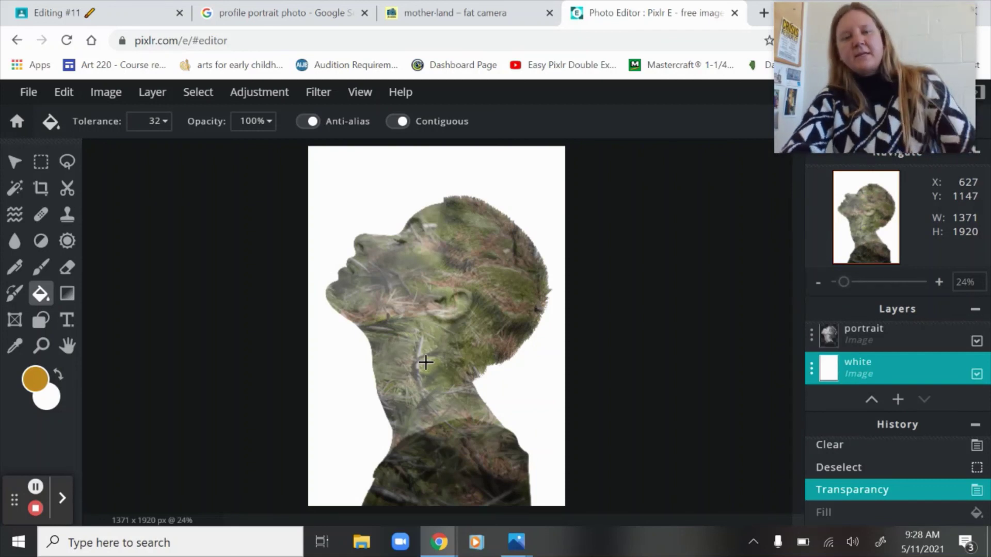
left_click(24, 94)
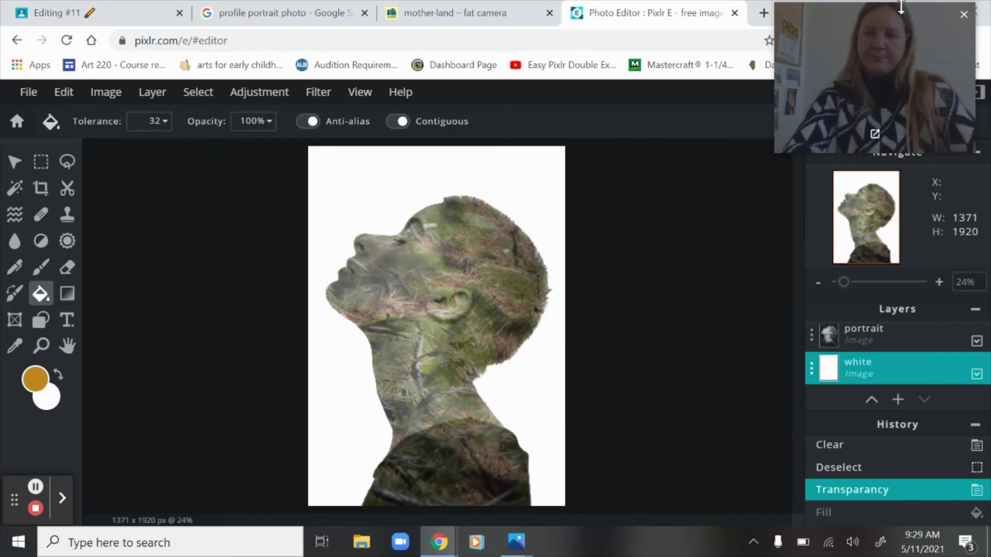
left_click_drag(887, 21, 870, 126)
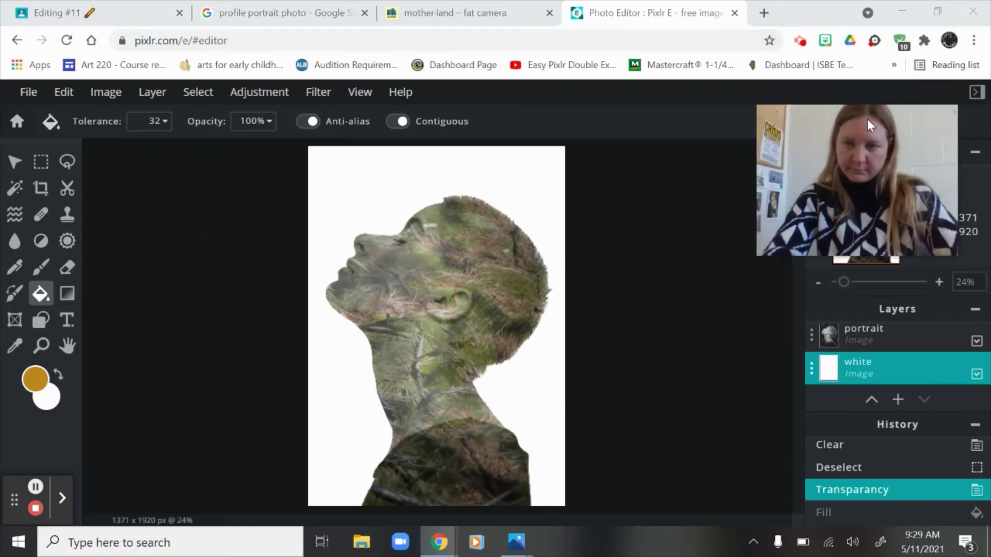
left_click(800, 41)
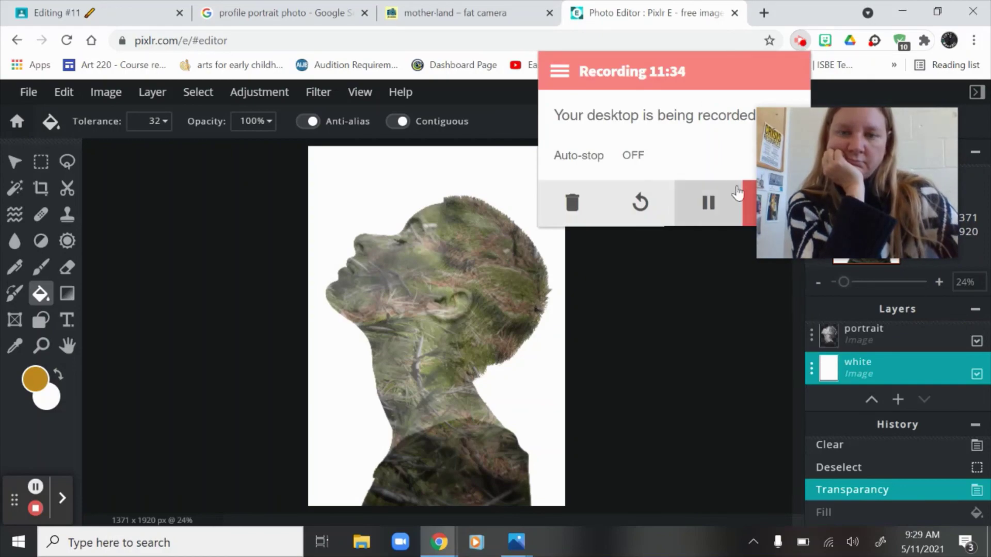